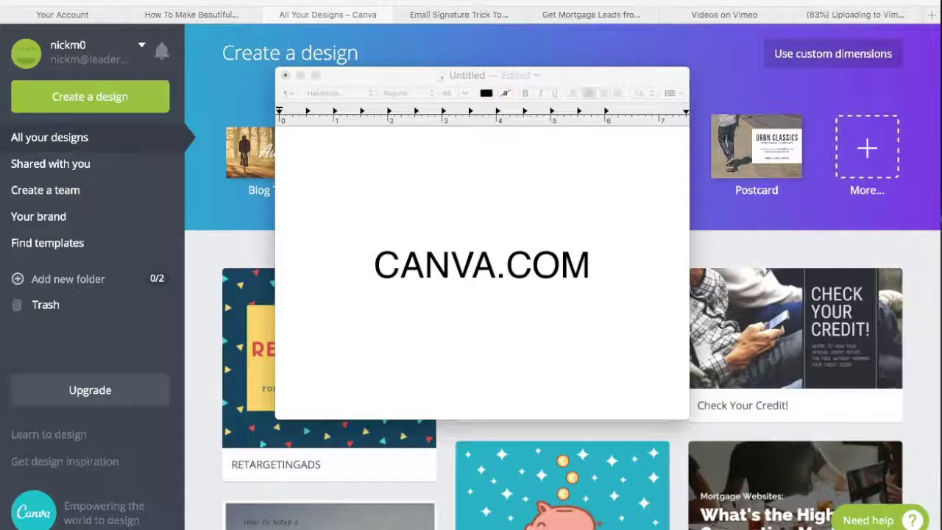
# Dismiss the 48-pt CANVA.COM note in TextEdit and return to Canva's All your designs page.
pyautogui.click(586, 260)
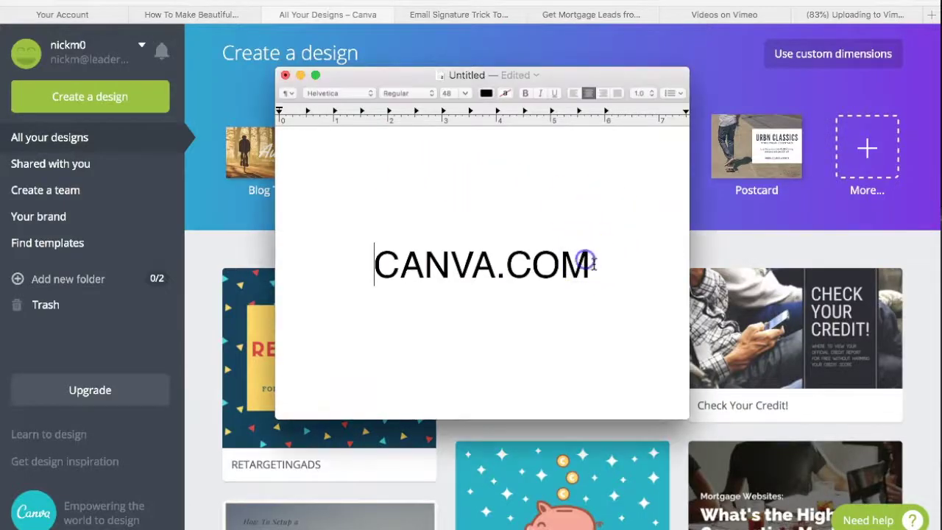
pyautogui.moveTo(593, 264); pyautogui.dragTo(374, 256)
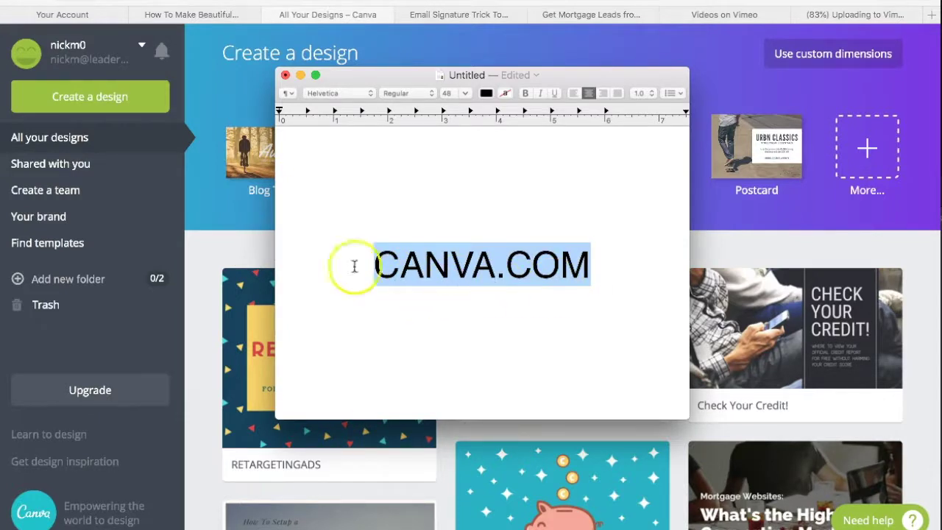
pyautogui.click(542, 260)
pyautogui.press('super+tab')
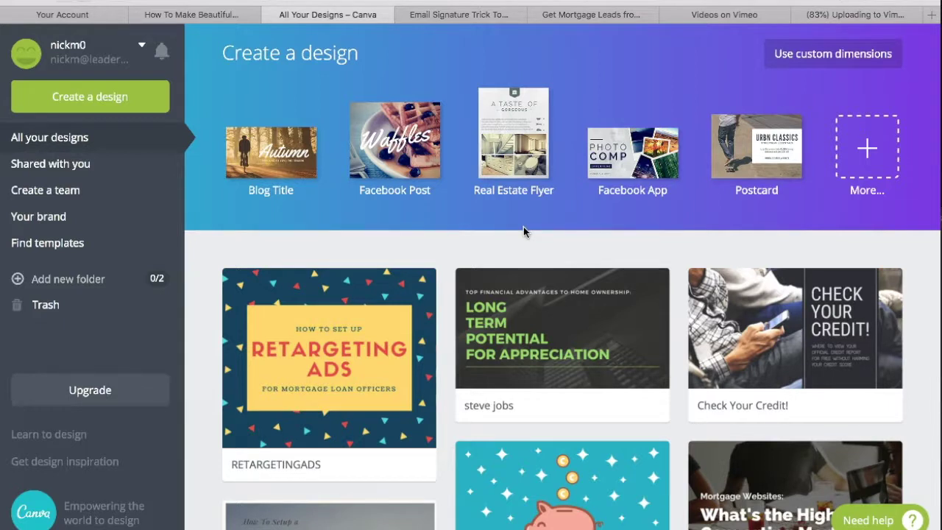
# Start a new 8.5 × 11 in Real Estate Flyer design from the design types.
pyautogui.click(89, 104)
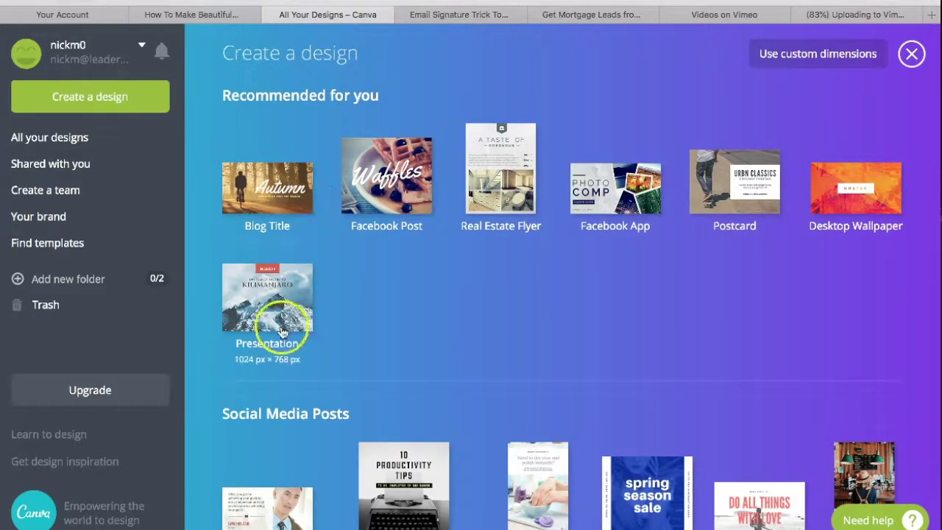
pyautogui.scroll(-4, 726, 320)
pyautogui.scroll(4, 441, 279)
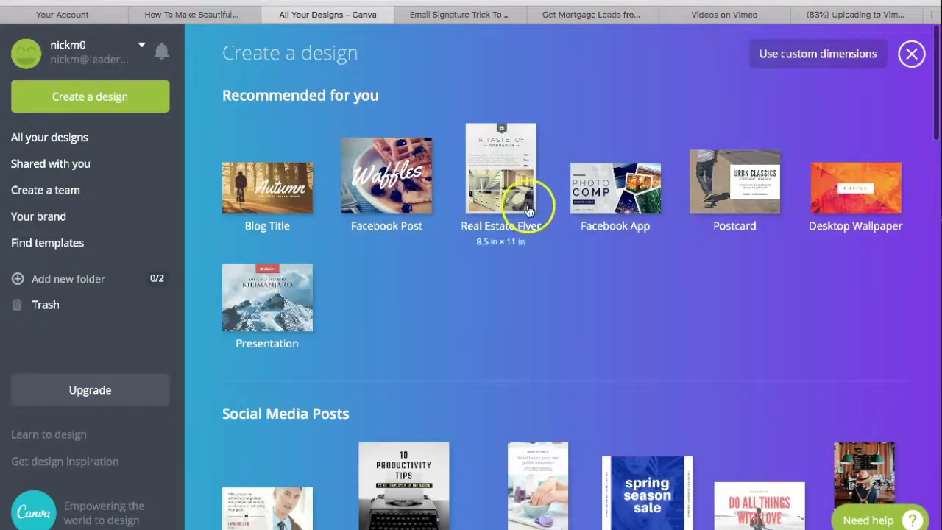
pyautogui.click(281, 195)
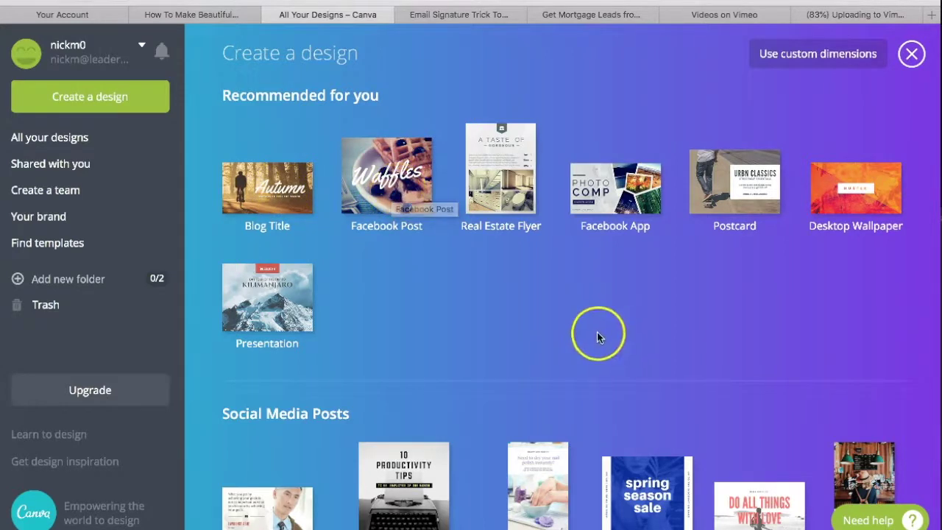
pyautogui.scroll(-3, 655, 286)
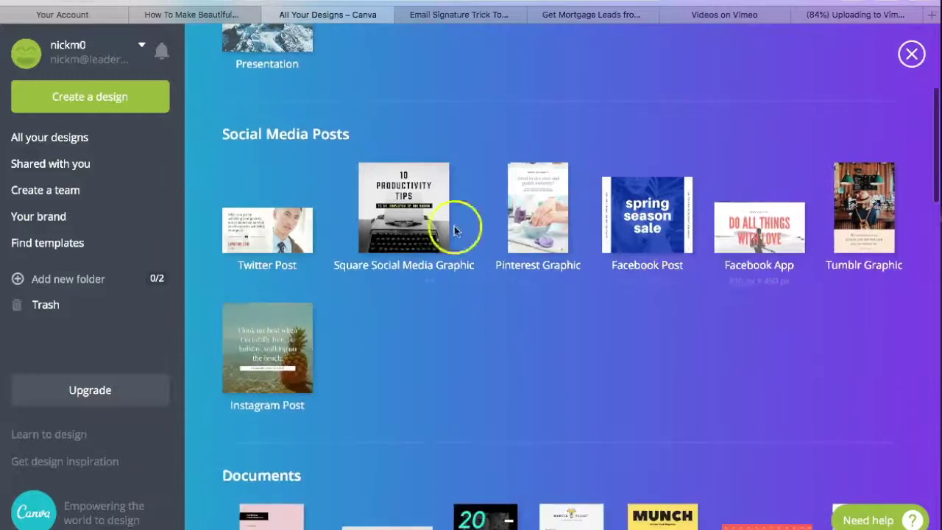
pyautogui.scroll(4, 530, 313)
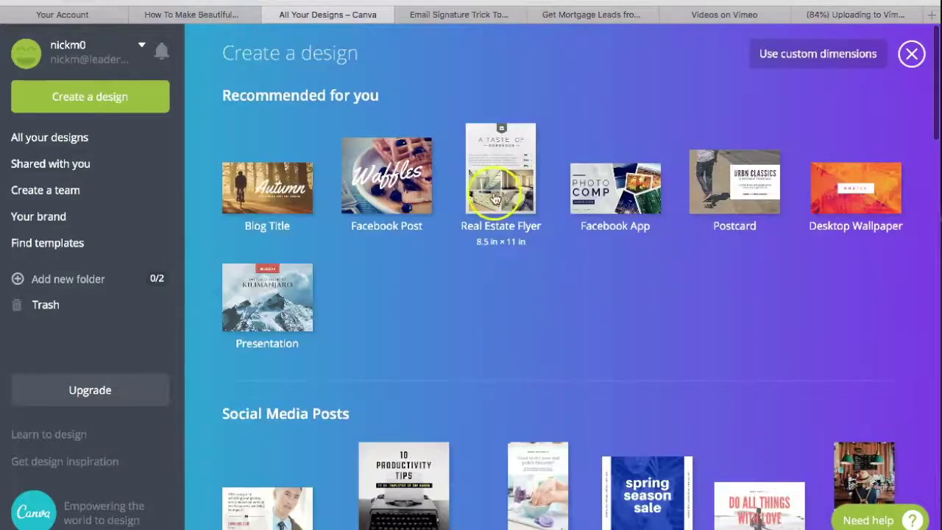
pyautogui.click(524, 168)
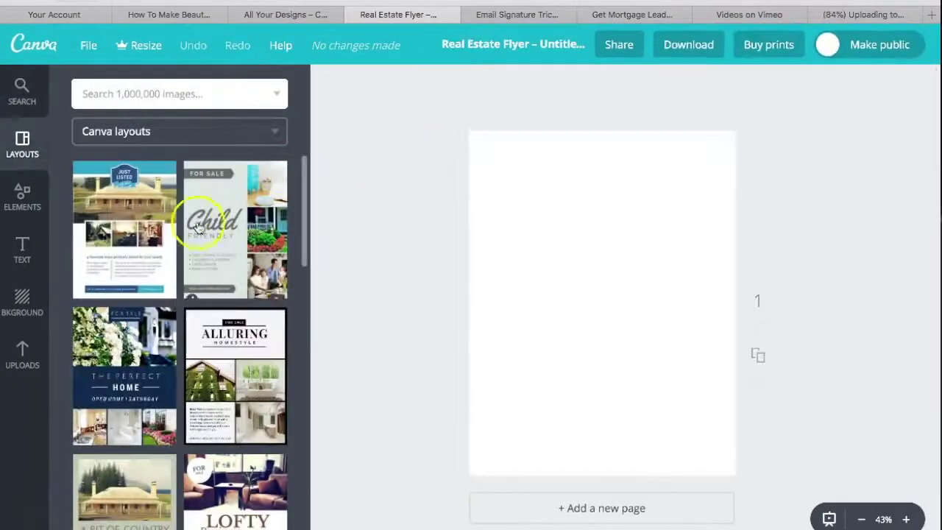
# Scroll through the flyer Layouts panel looking for The Perfect Home layout.
pyautogui.scroll(-2, 227, 255)
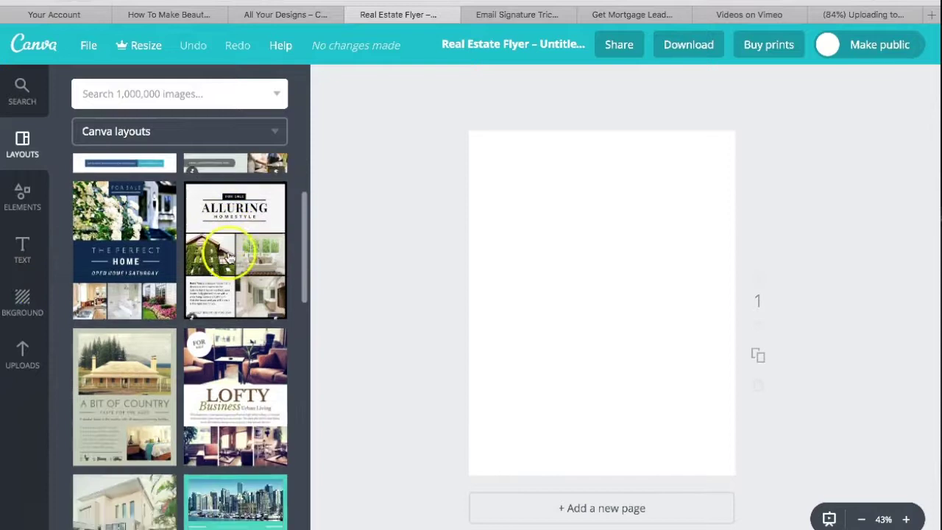
pyautogui.scroll(-1, 152, 252)
pyautogui.scroll(-2, 229, 272)
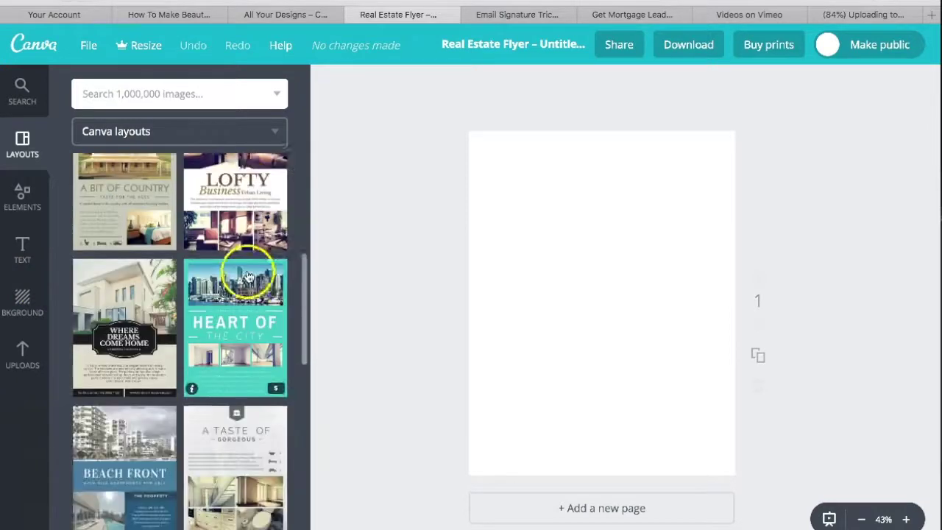
pyautogui.scroll(-2, 164, 287)
pyautogui.scroll(-4, 149, 296)
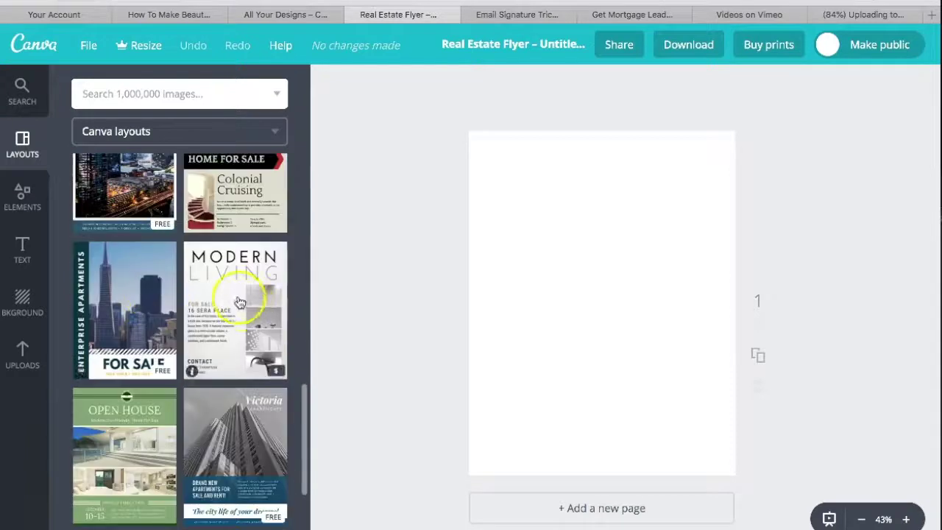
pyautogui.scroll(10, 228, 278)
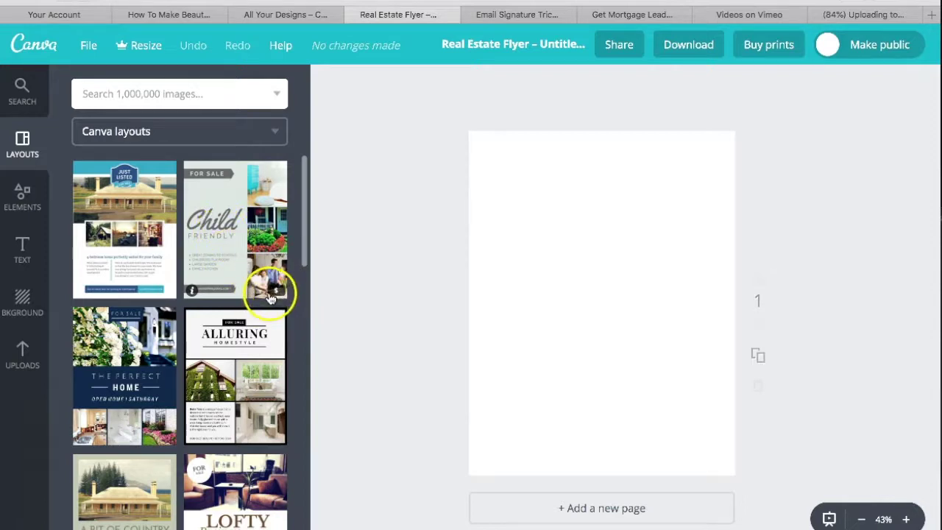
pyautogui.scroll(-5, 168, 185)
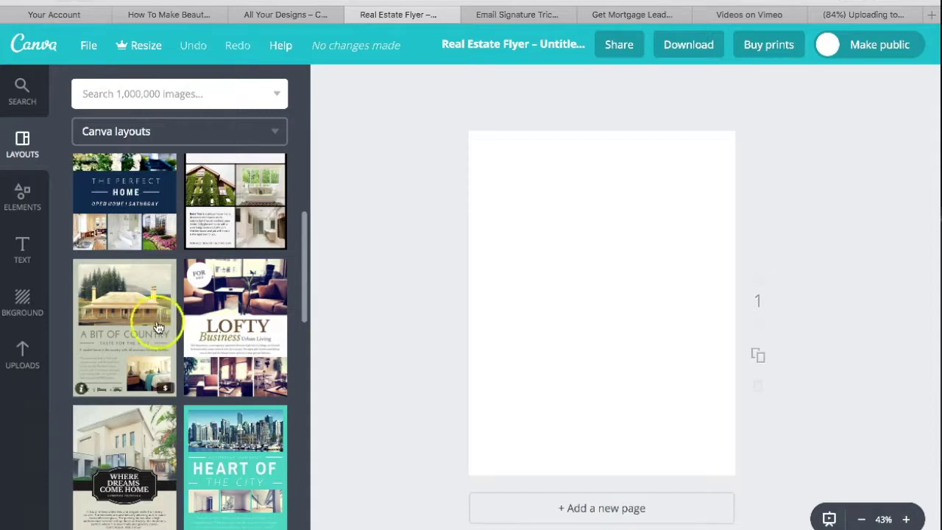
pyautogui.scroll(-6, 213, 336)
pyautogui.scroll(-6, 103, 315)
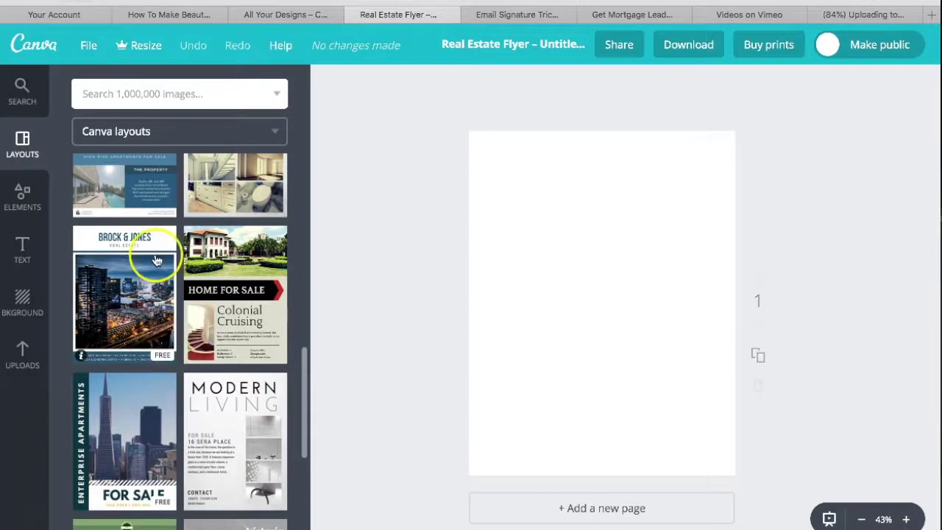
pyautogui.scroll(-6, 214, 249)
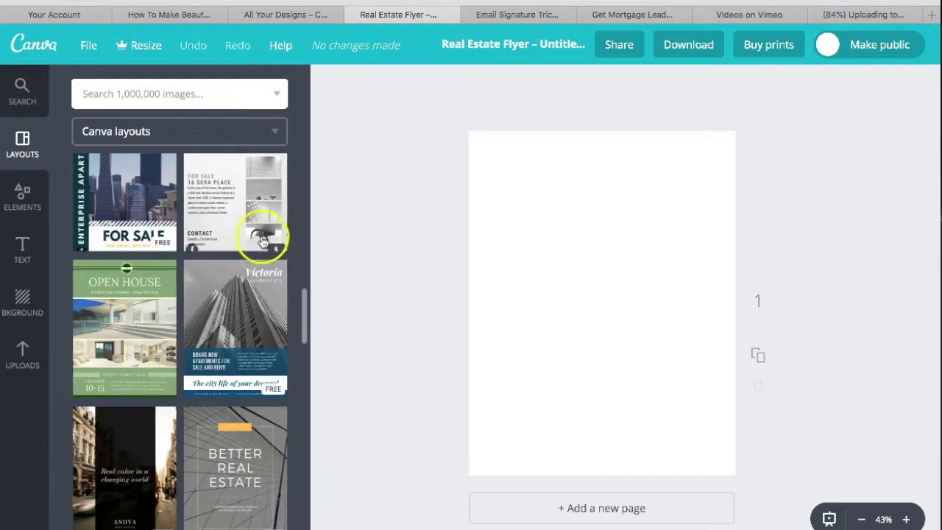
pyautogui.scroll(-2, 258, 248)
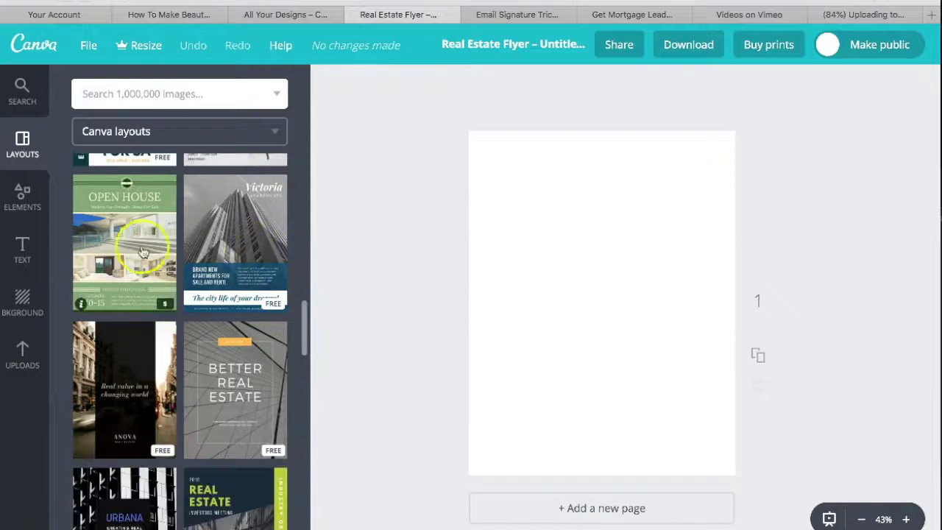
pyautogui.scroll(-5, 220, 254)
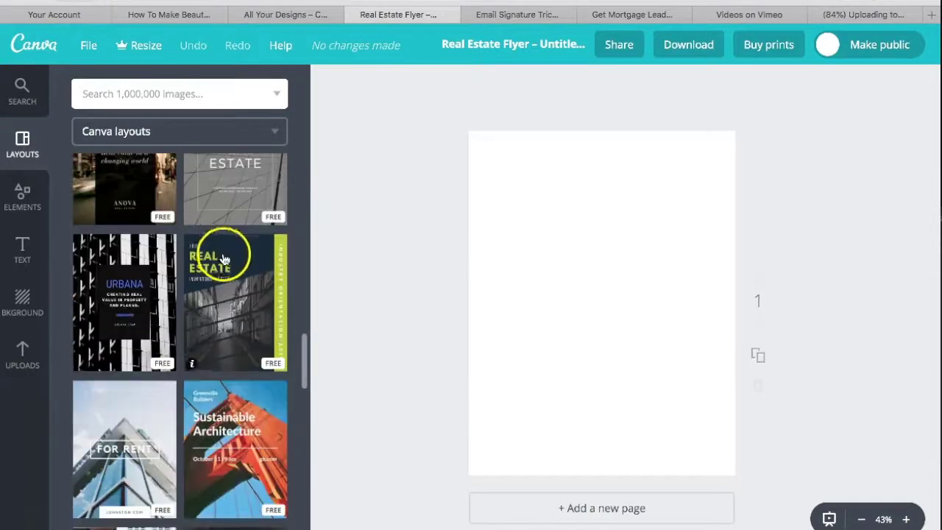
pyautogui.scroll(-5, 223, 260)
pyautogui.scroll(5, 223, 260)
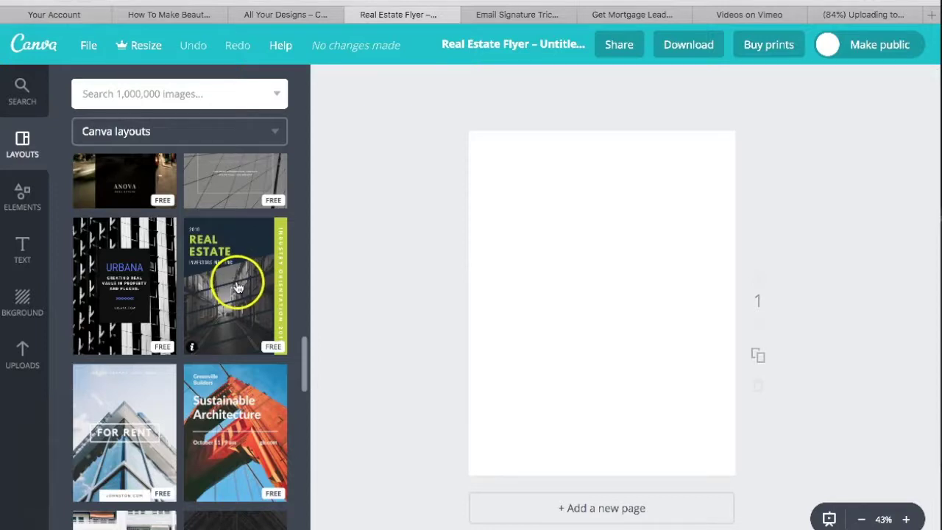
pyautogui.scroll(-6, 237, 287)
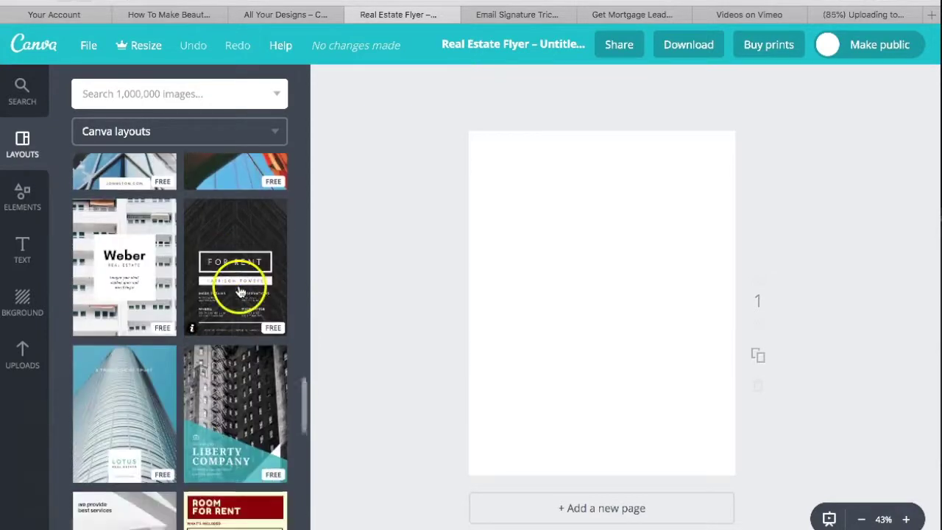
pyautogui.scroll(2, 177, 276)
pyautogui.scroll(-5, 174, 280)
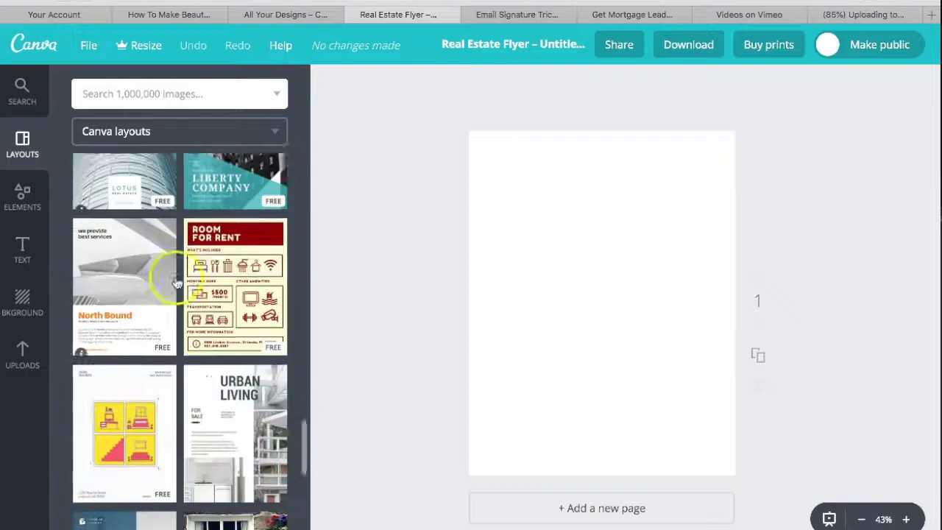
pyautogui.scroll(-5, 174, 282)
pyautogui.scroll(3, 175, 282)
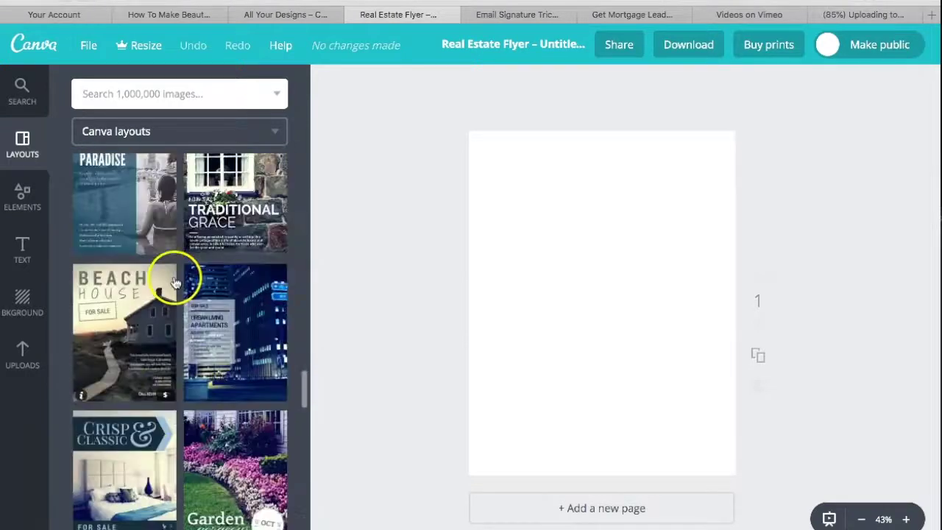
pyautogui.scroll(10, 170, 274)
pyautogui.scroll(-2, 184, 274)
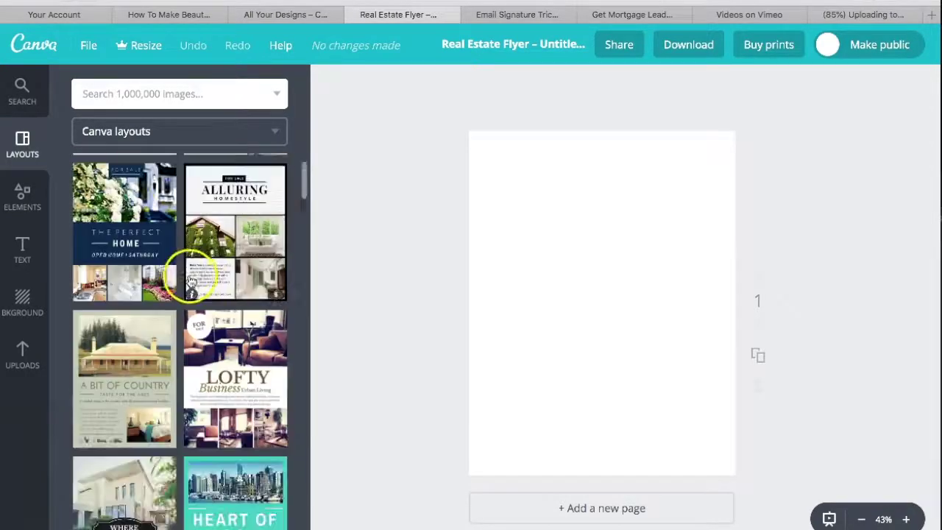
# Apply The Perfect Home layout and bring up the uploaded images.
pyautogui.click(104, 213)
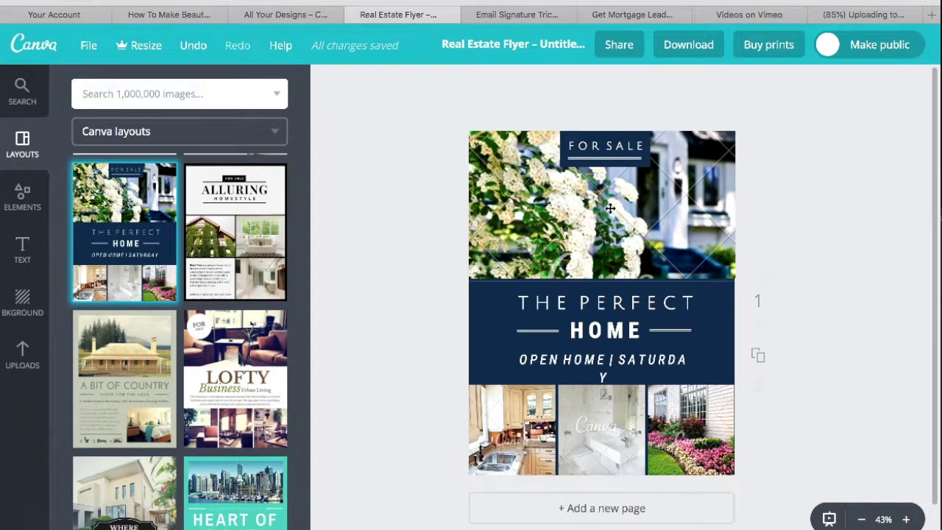
pyautogui.click(23, 357)
pyautogui.scroll(-3, 224, 327)
pyautogui.scroll(-5, 226, 332)
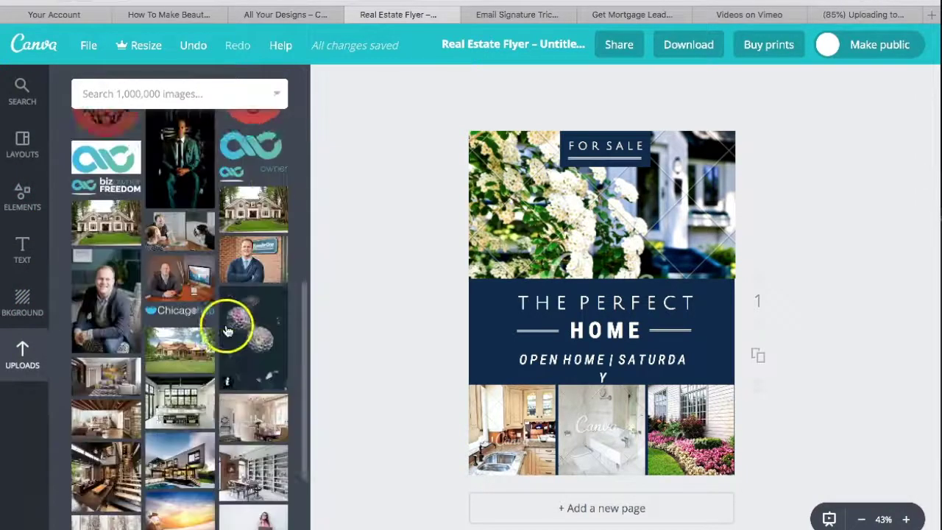
# Replace the top photo with the agent headshot and move FOR SALE to its top-right.
pyautogui.scroll(2, 226, 331)
pyautogui.scroll(1, 226, 331)
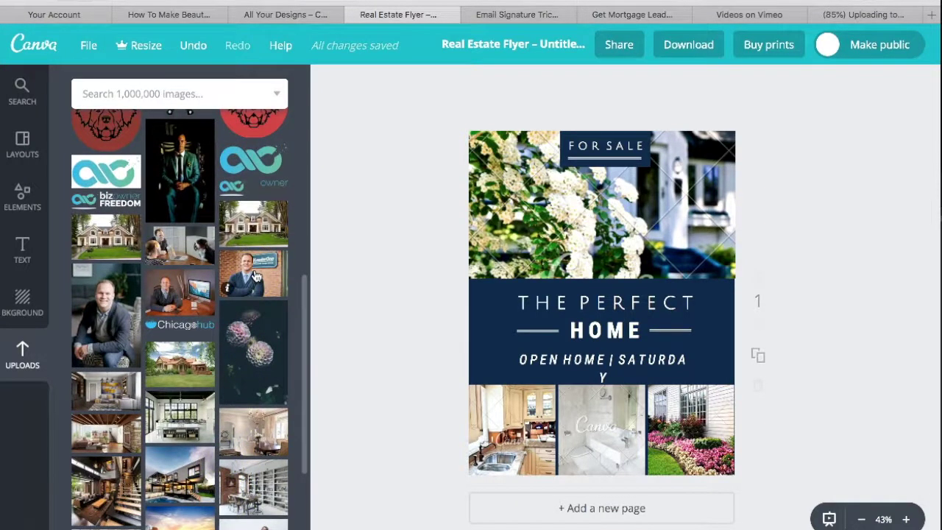
pyautogui.moveTo(254, 274); pyautogui.dragTo(623, 238)
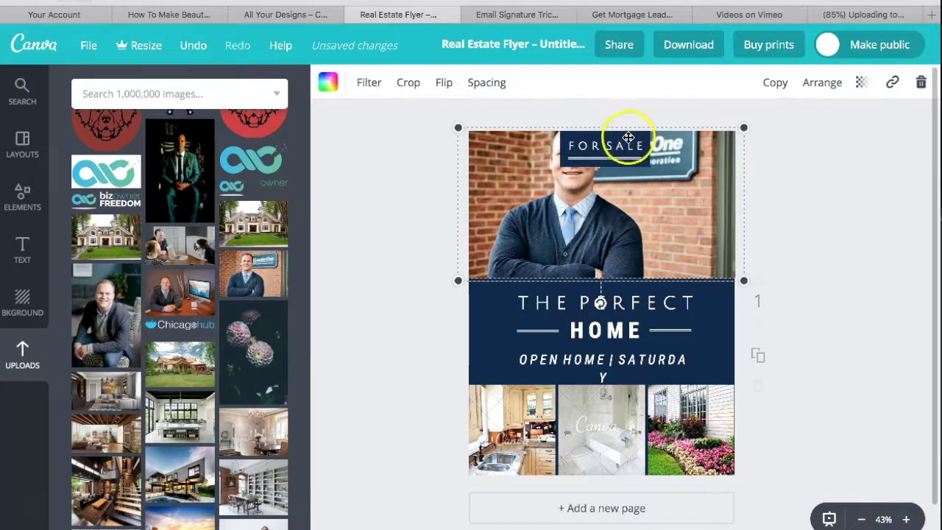
pyautogui.moveTo(631, 130); pyautogui.dragTo(661, 157)
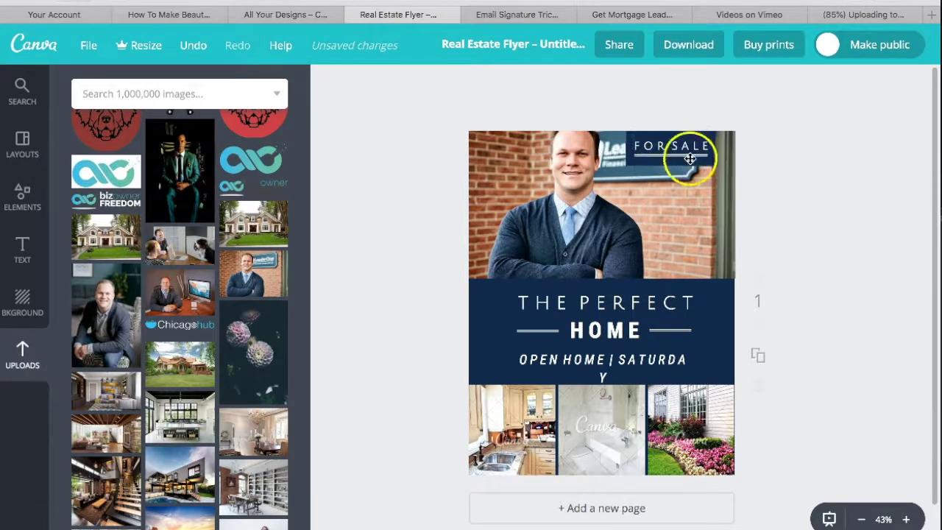
# Retype THE PERFECT heading as 1234 MAIN ST.
pyautogui.doubleClick(675, 144)
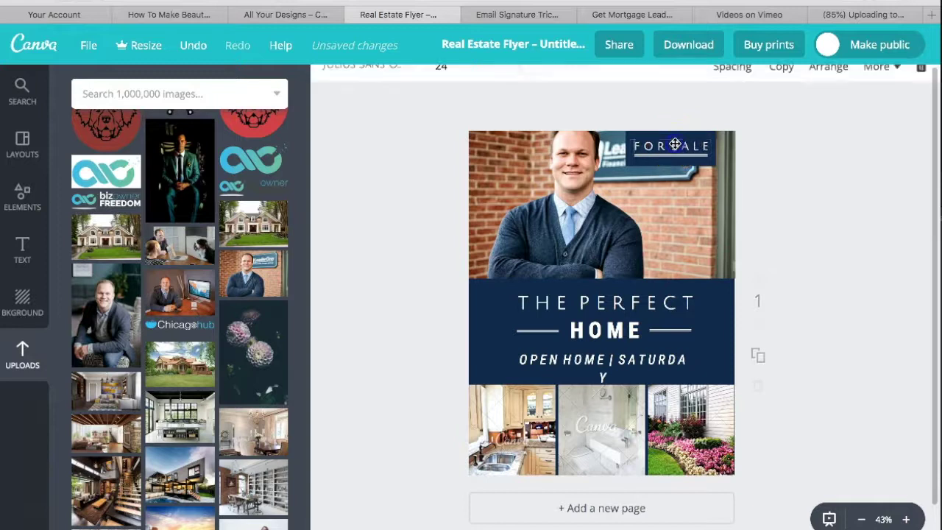
pyautogui.click(775, 181)
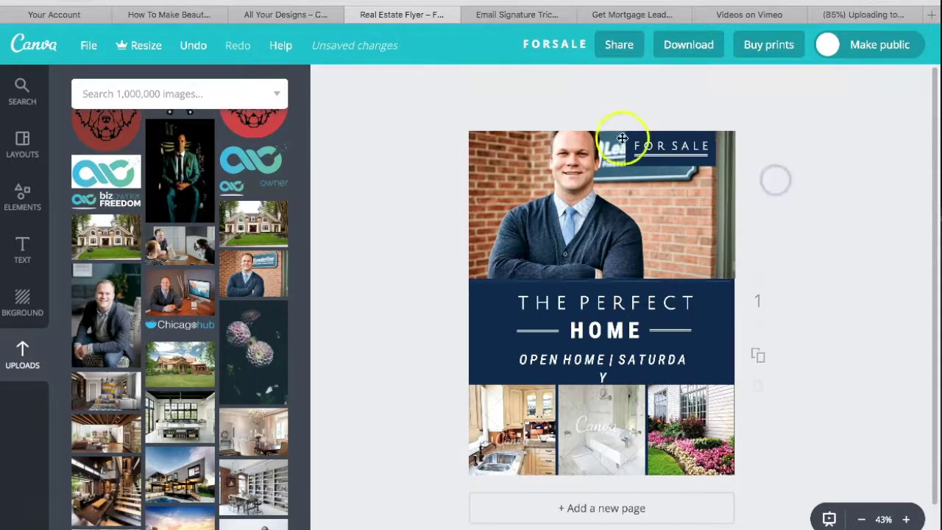
pyautogui.doubleClick(586, 299)
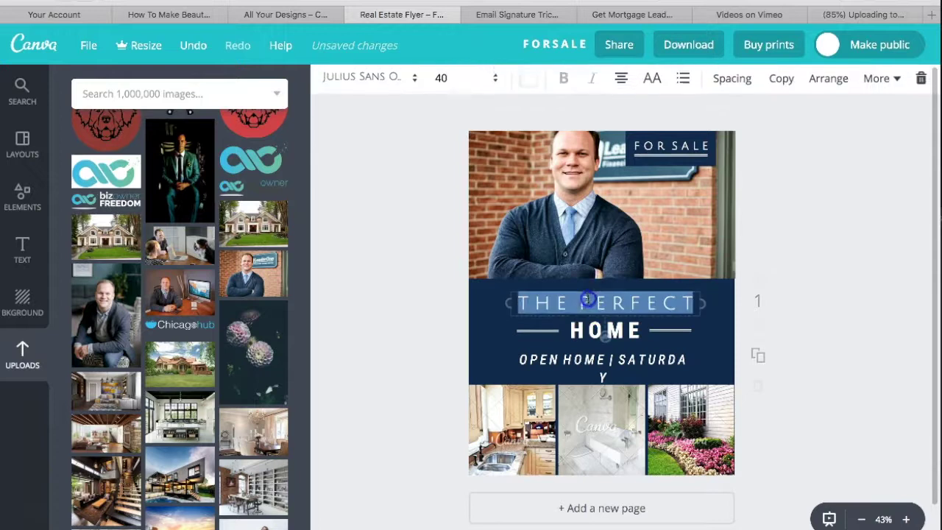
pyautogui.write('1234')
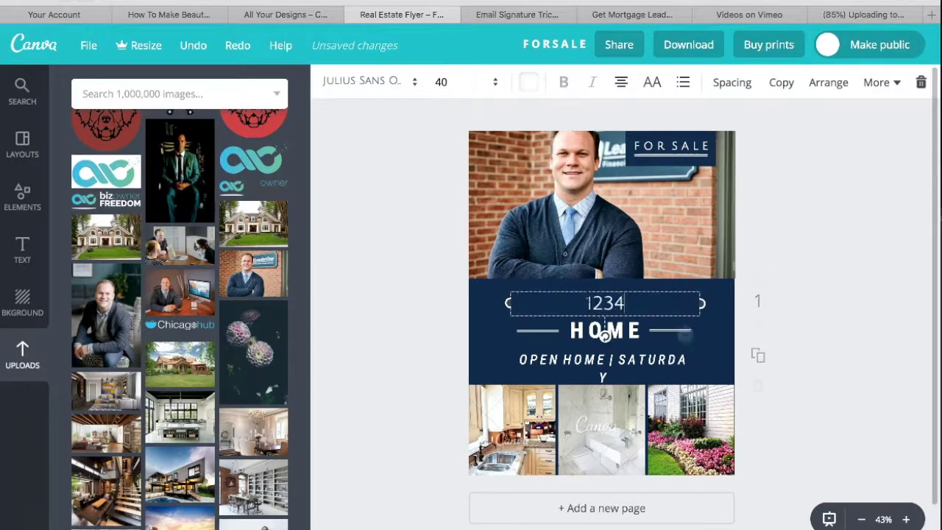
pyautogui.write(' MAIN ST')
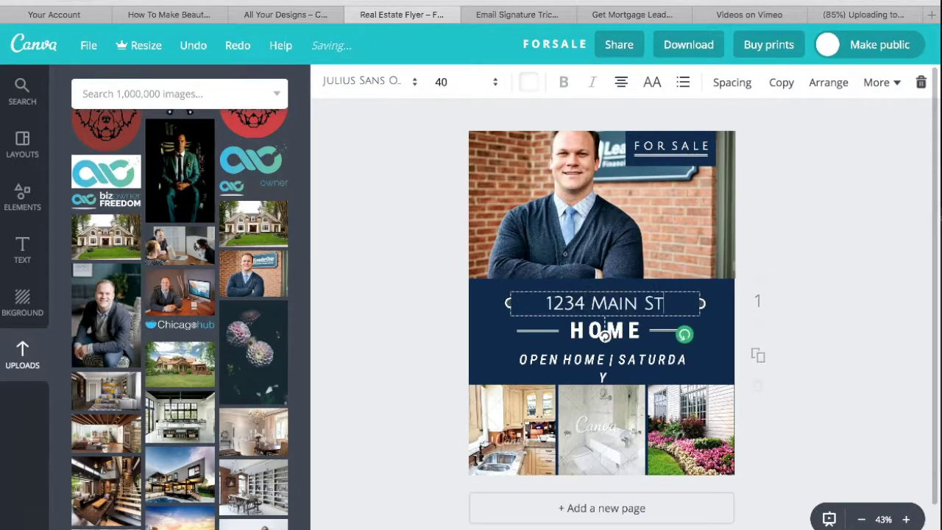
pyautogui.click(636, 313)
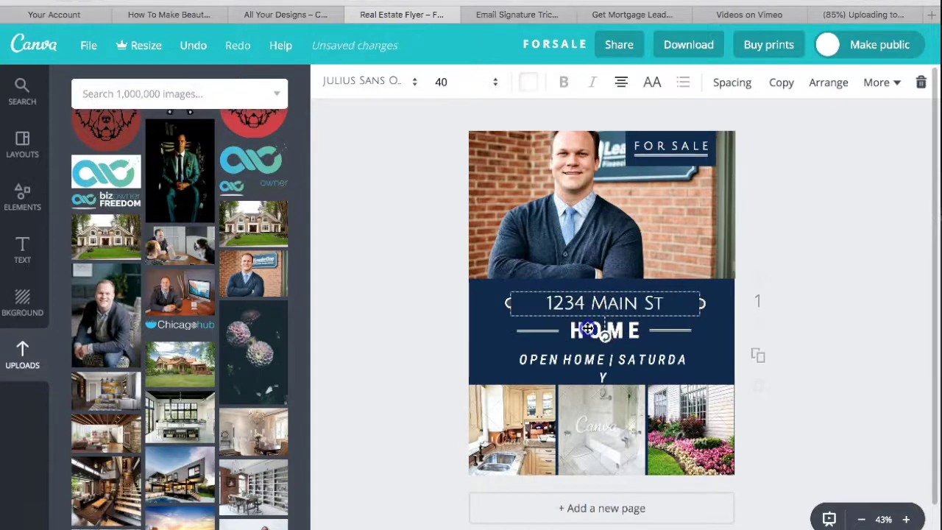
# Replace HOME with $399,000 at font size 36 and nudge the price line slightly lower.
pyautogui.doubleClick(580, 331)
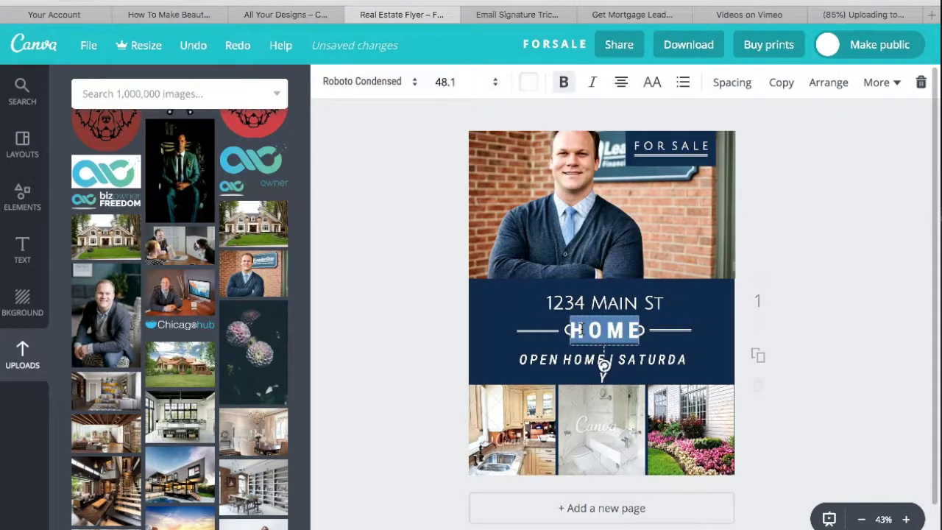
pyautogui.write('399,000')
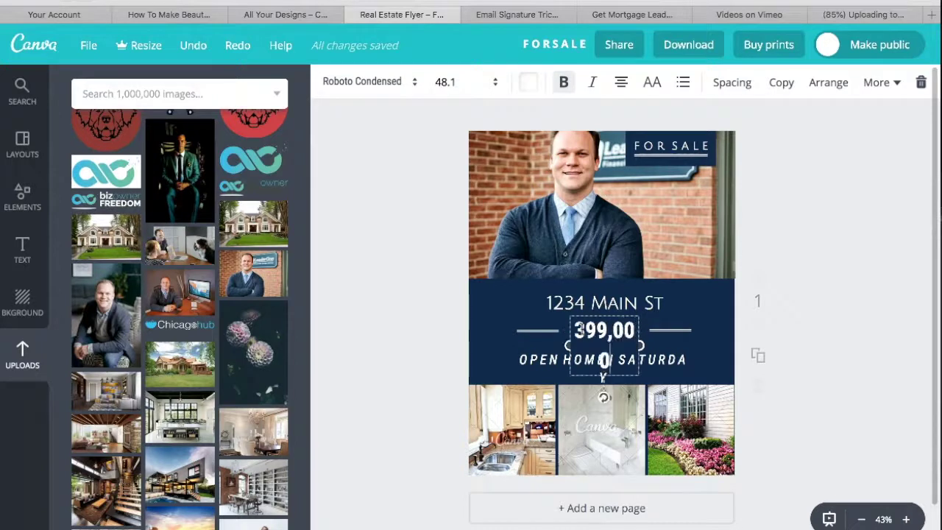
pyautogui.moveTo(641, 331); pyautogui.dragTo(582, 328)
pyautogui.click(634, 328)
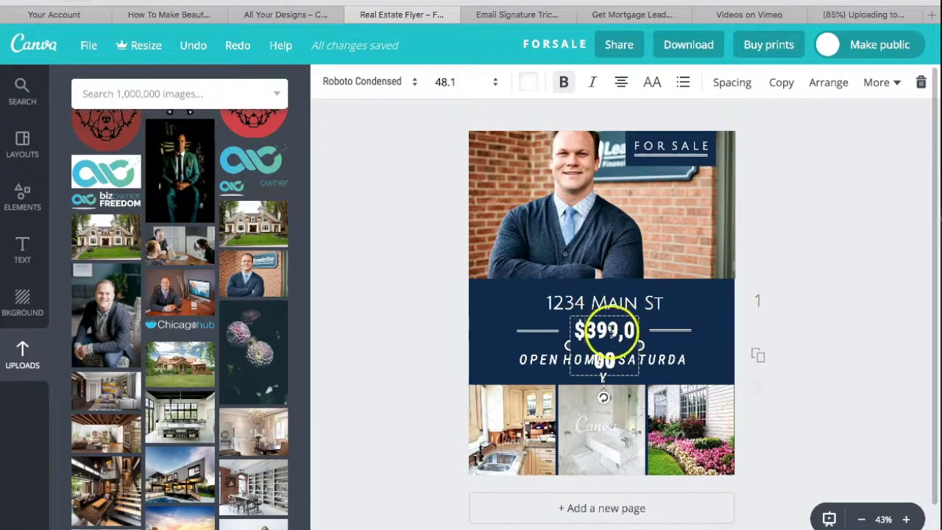
pyautogui.click(496, 82)
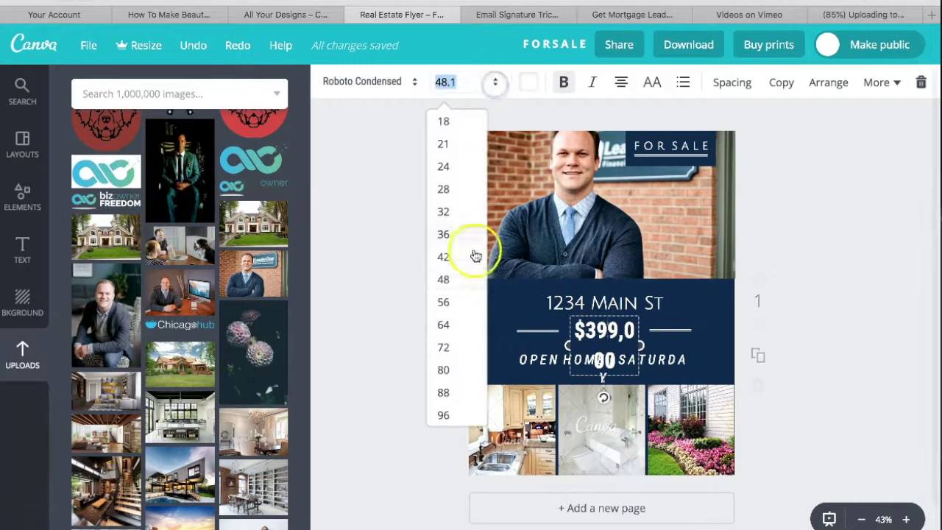
pyautogui.click(455, 259)
pyautogui.click(449, 83)
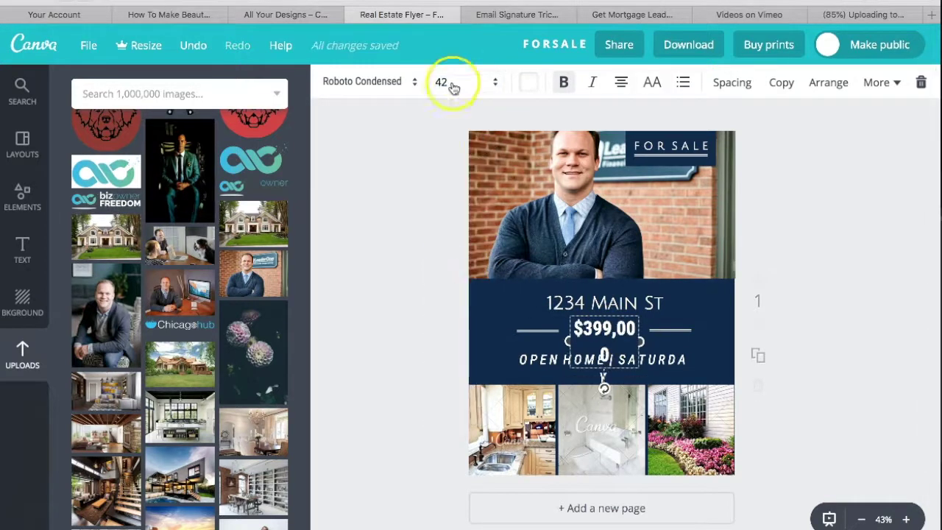
pyautogui.click(455, 235)
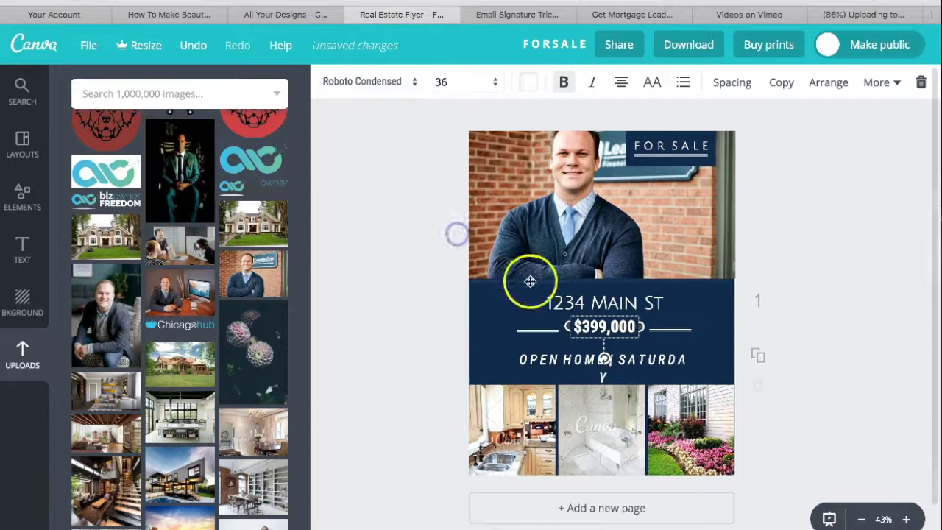
pyautogui.click(837, 353)
pyautogui.moveTo(596, 326); pyautogui.dragTo(602, 331)
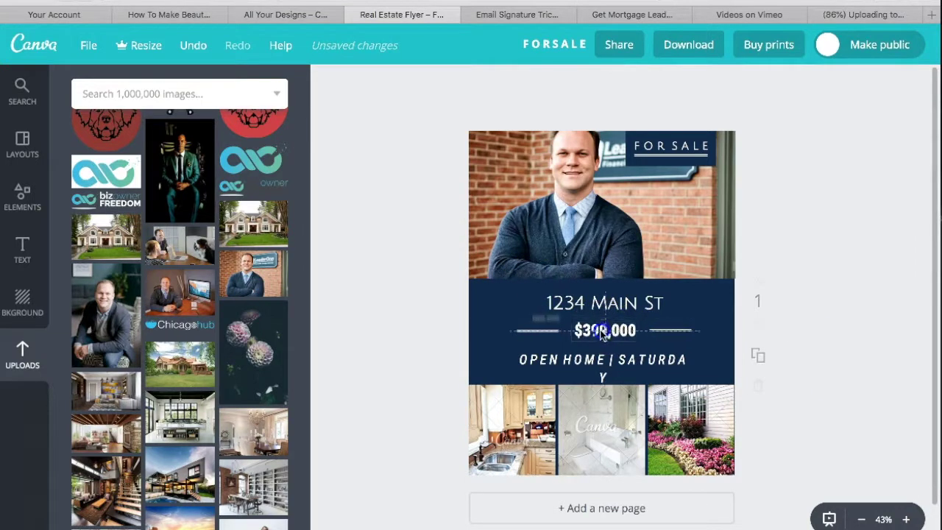
# Replace the OPEN HOME | SATURDAY line with Chicago, IL 60010.
pyautogui.click(581, 360)
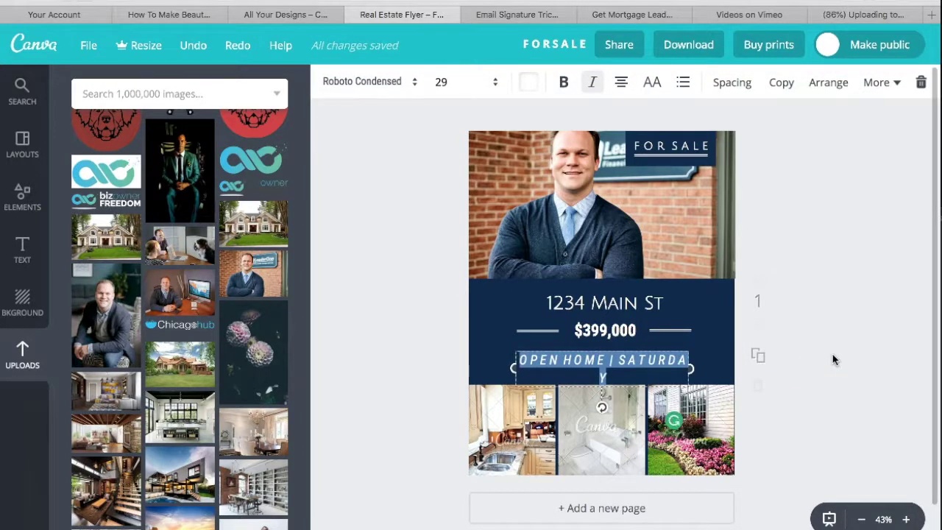
pyautogui.write('Chicago, IL')
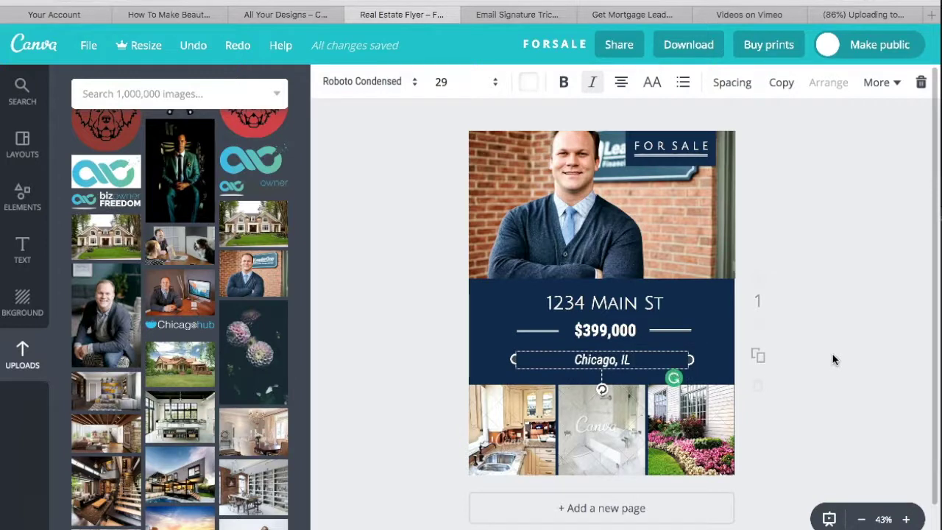
pyautogui.write('10')
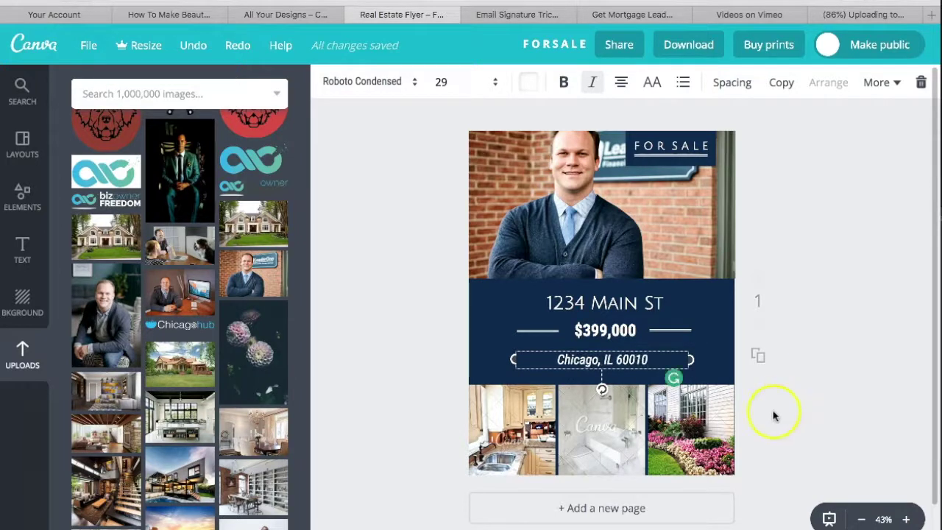
pyautogui.click(854, 324)
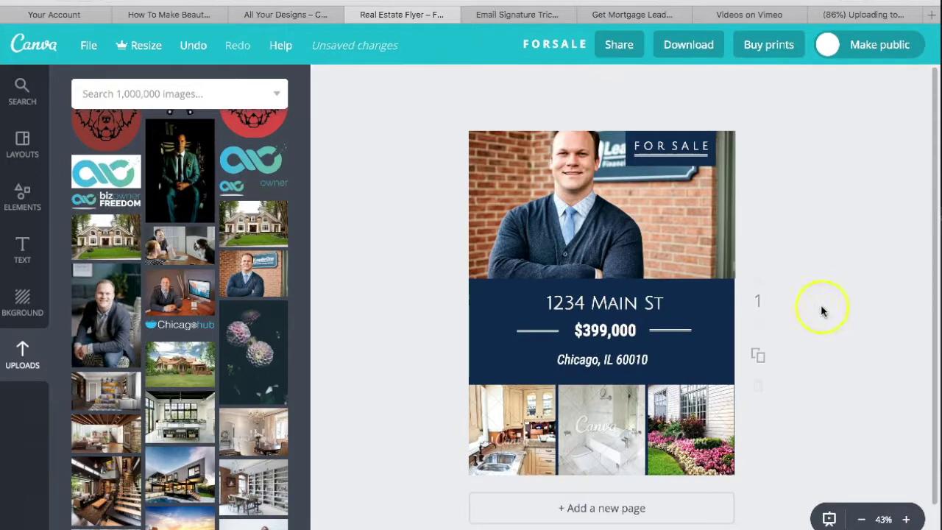
pyautogui.scroll(-3, 191, 294)
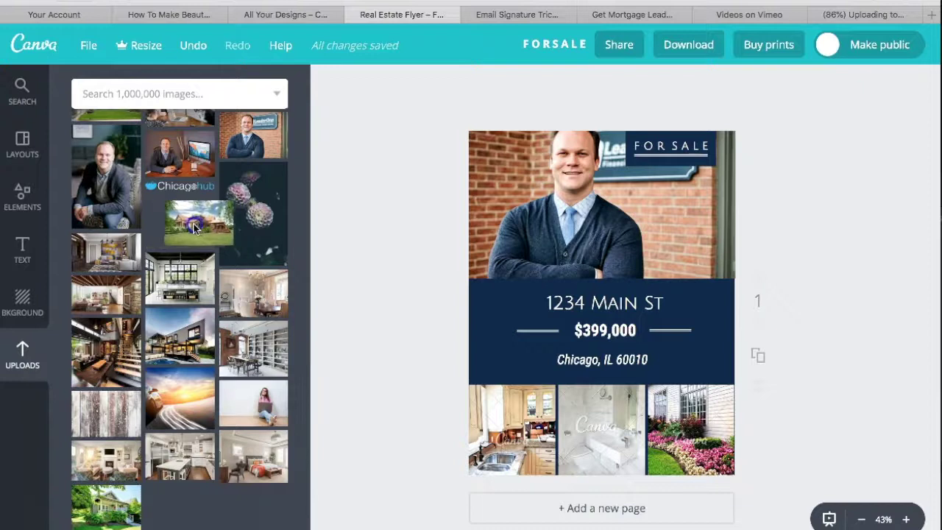
# Fill the bottom row with the modern house, bookshelf dining and living-room photos.
pyautogui.scroll(10, 121, 193)
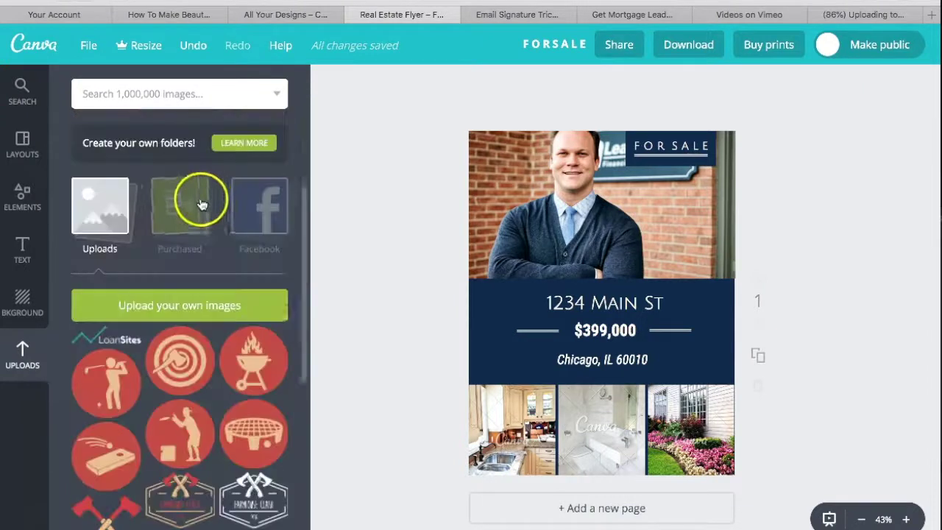
pyautogui.click(170, 312)
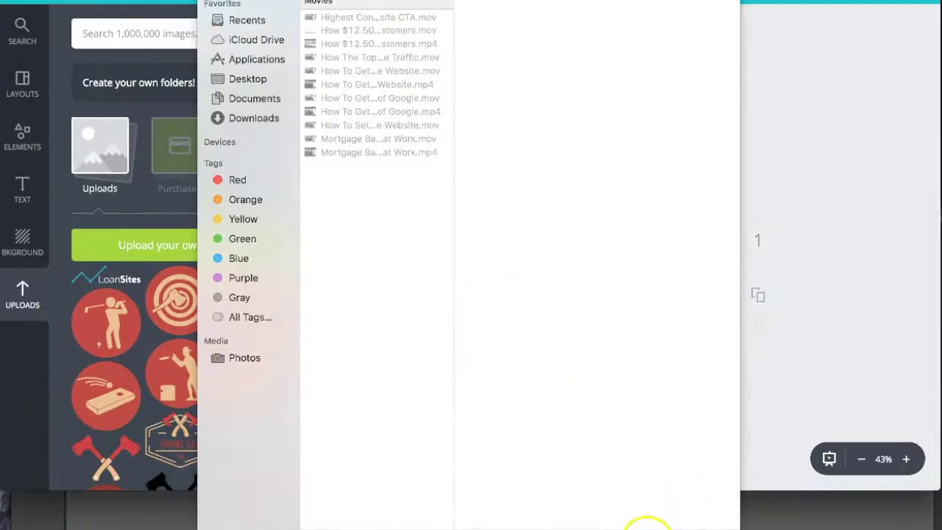
pyautogui.click(633, 527)
pyautogui.scroll(-10, 183, 286)
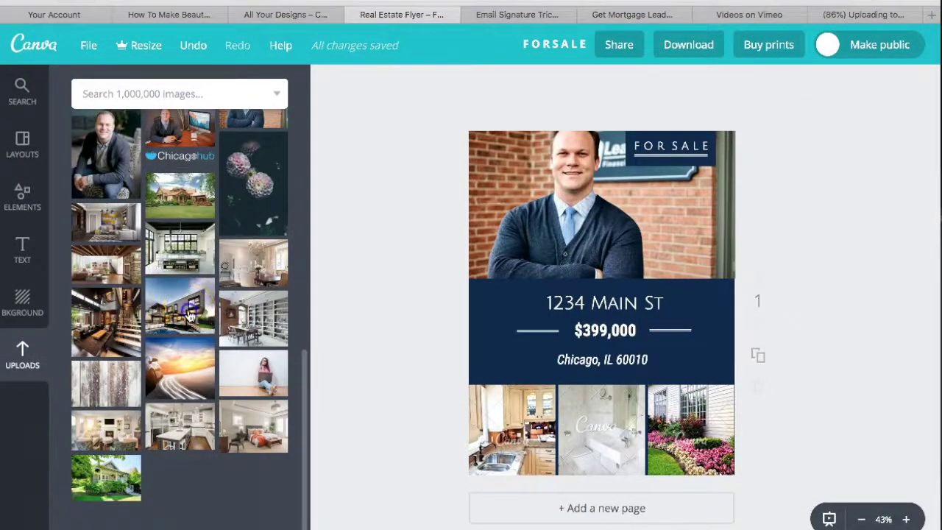
pyautogui.moveTo(190, 315); pyautogui.dragTo(510, 441)
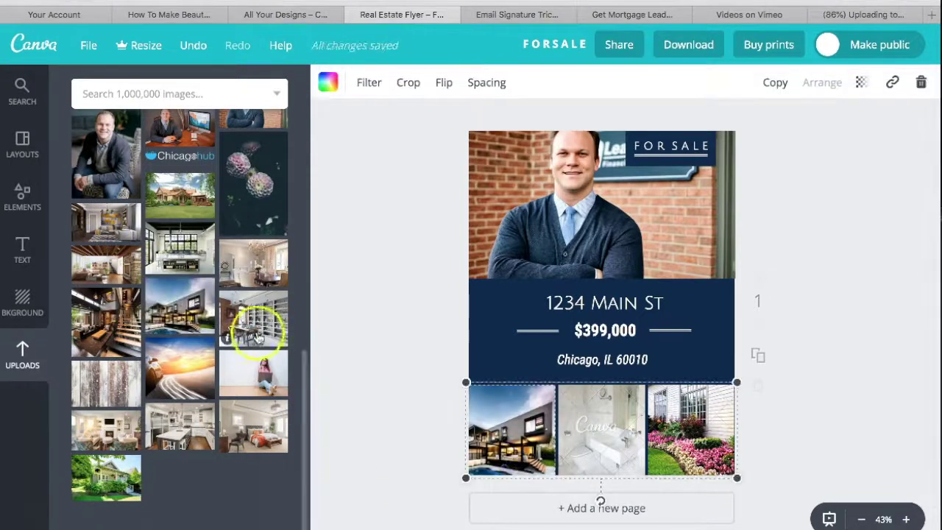
pyautogui.moveTo(258, 335); pyautogui.dragTo(604, 436)
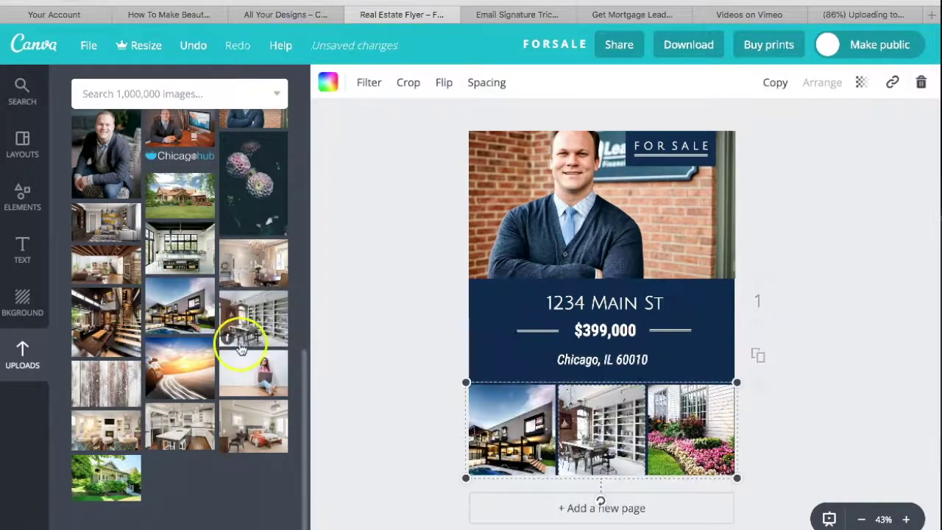
pyautogui.moveTo(110, 263); pyautogui.dragTo(678, 420)
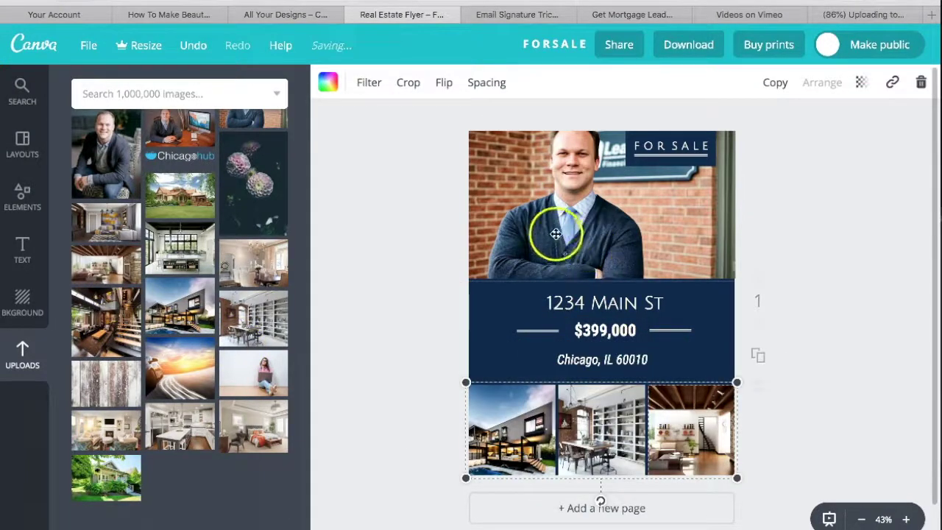
# Replace the agent portrait with the house photo and centre FOR SALE above it.
pyautogui.scroll(1, 224, 295)
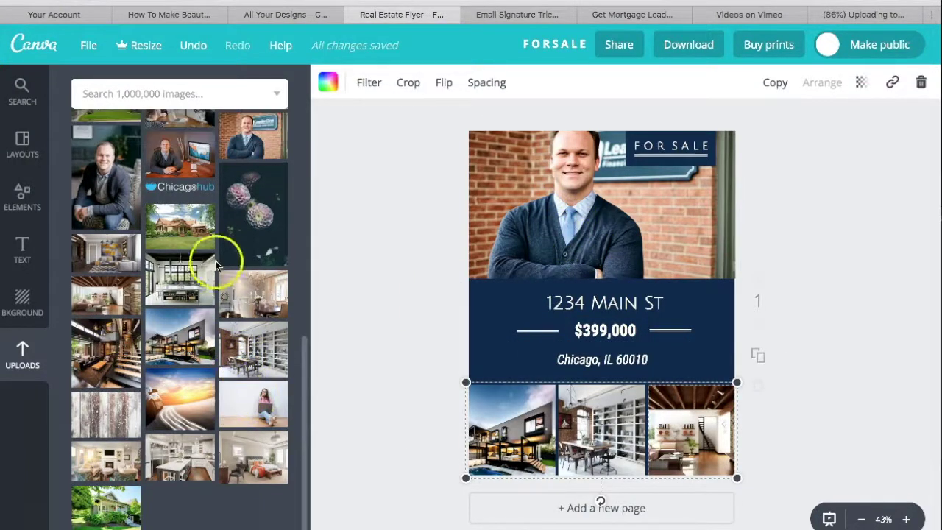
pyautogui.moveTo(216, 265); pyautogui.dragTo(505, 225)
pyautogui.click(900, 309)
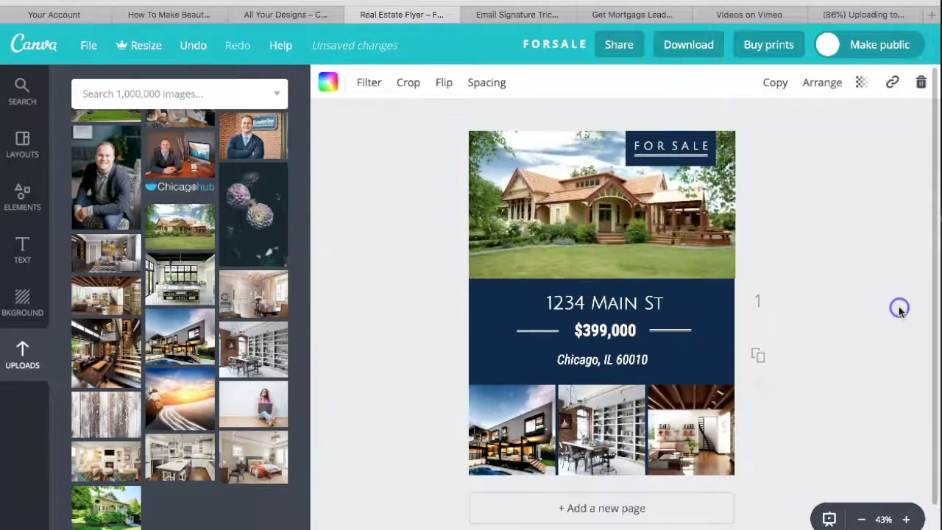
pyautogui.moveTo(652, 139); pyautogui.dragTo(605, 131)
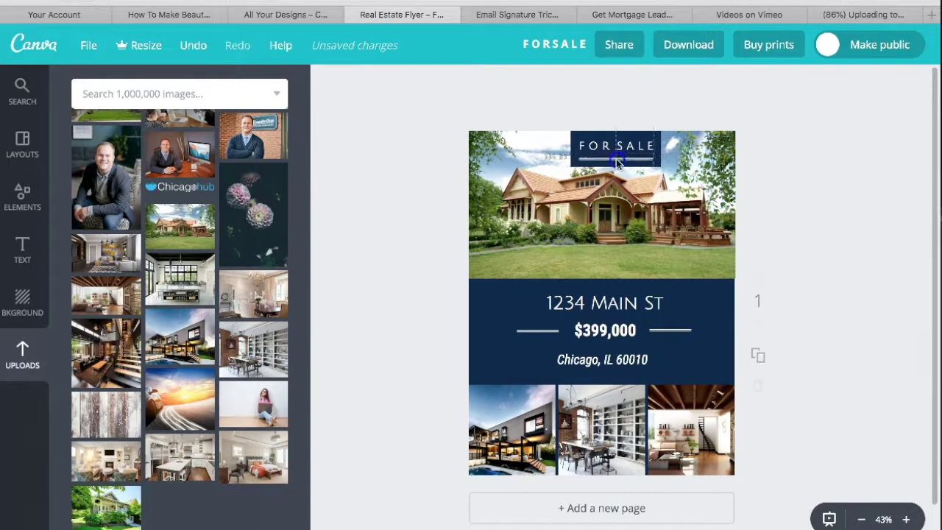
pyautogui.click(835, 220)
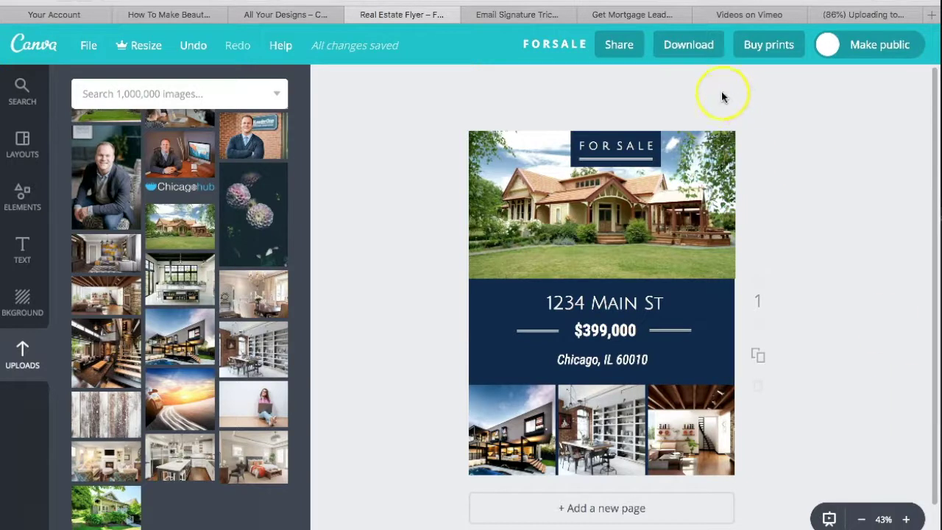
# Download the flyer as a PDF - Print (Recommended) file.
pyautogui.click(685, 50)
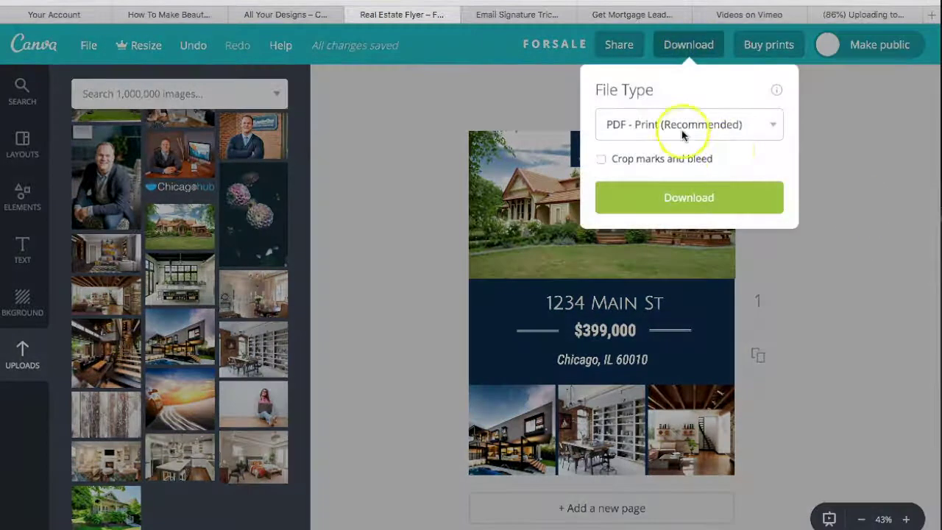
pyautogui.click(633, 112)
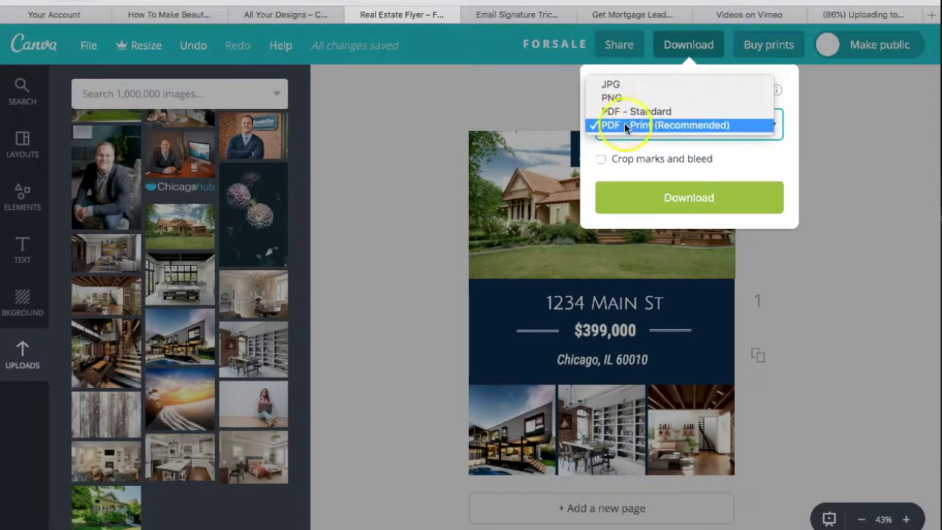
pyautogui.click(665, 125)
pyautogui.click(721, 204)
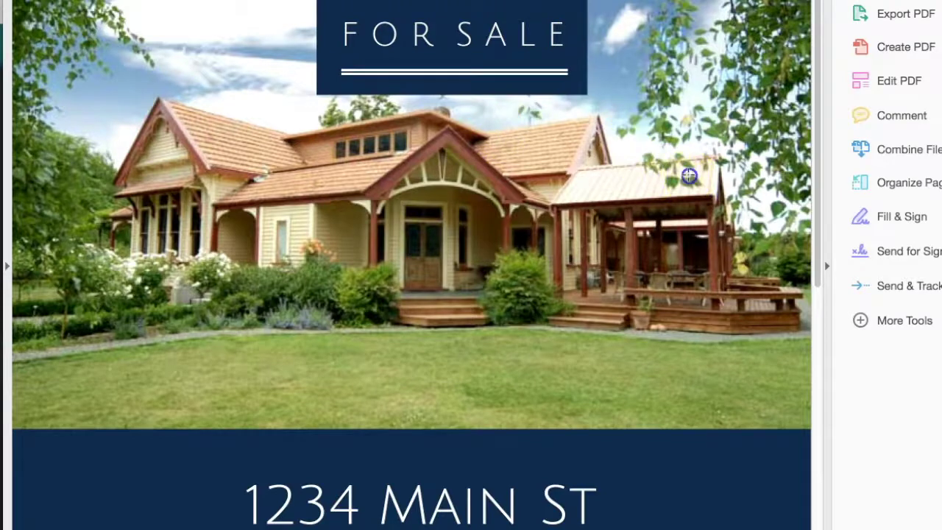
# Review the flyer PDF in Acrobat Reader, then close Canva's printing promotion popup.
pyautogui.scroll(-5, 494, 209)
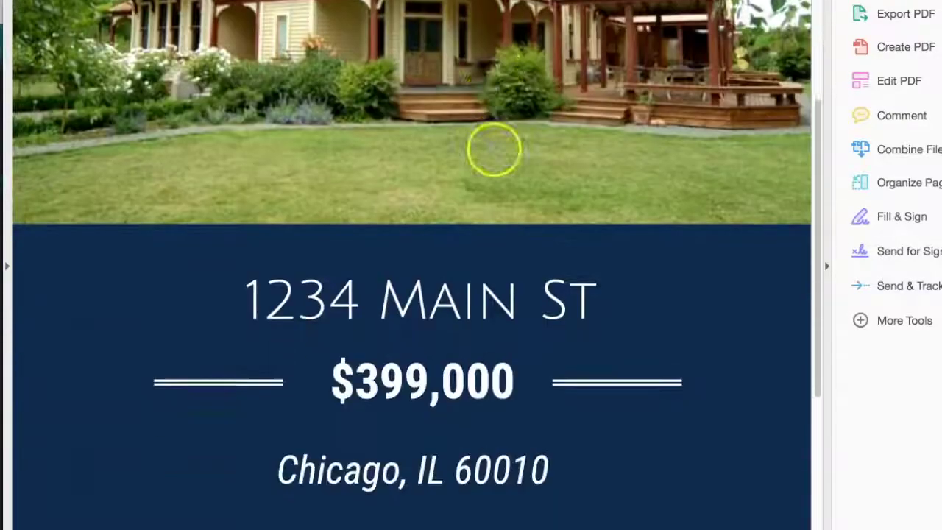
pyautogui.scroll(-6, 494, 150)
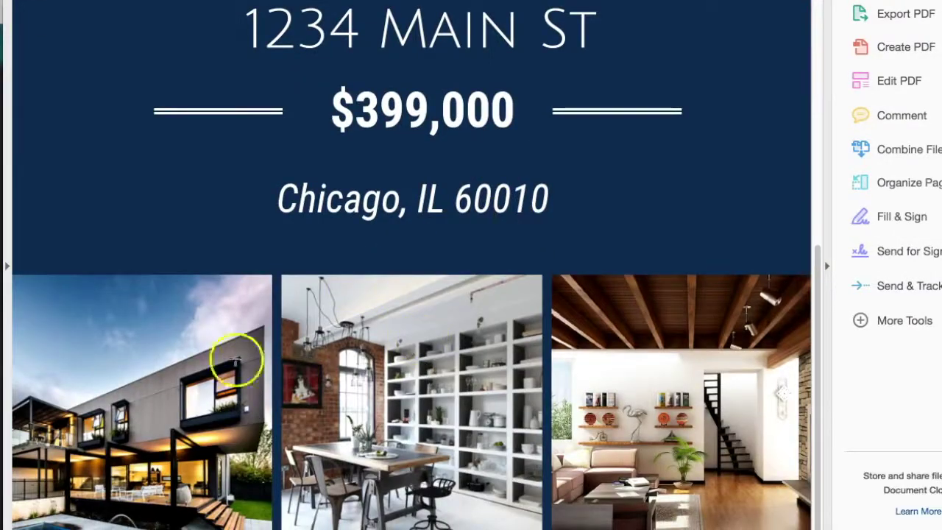
pyautogui.scroll(10, 587, 326)
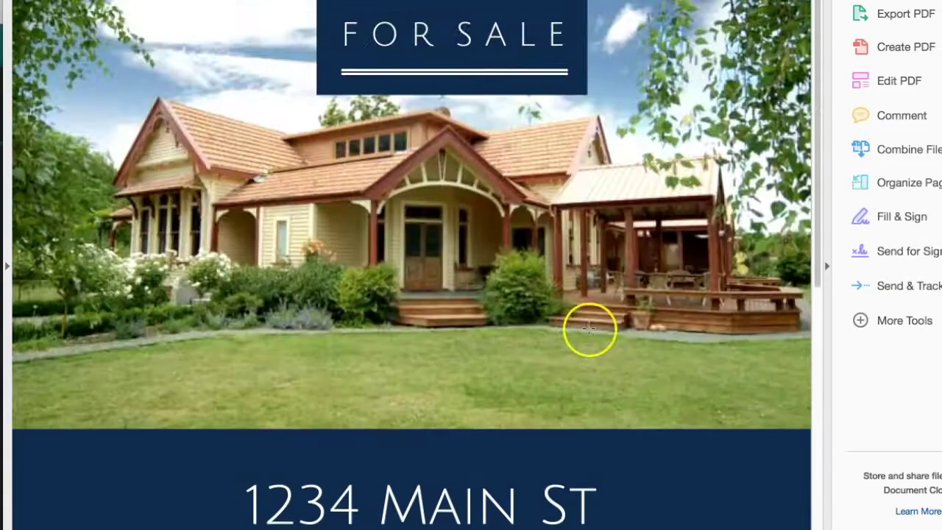
pyautogui.scroll(-10, 545, 258)
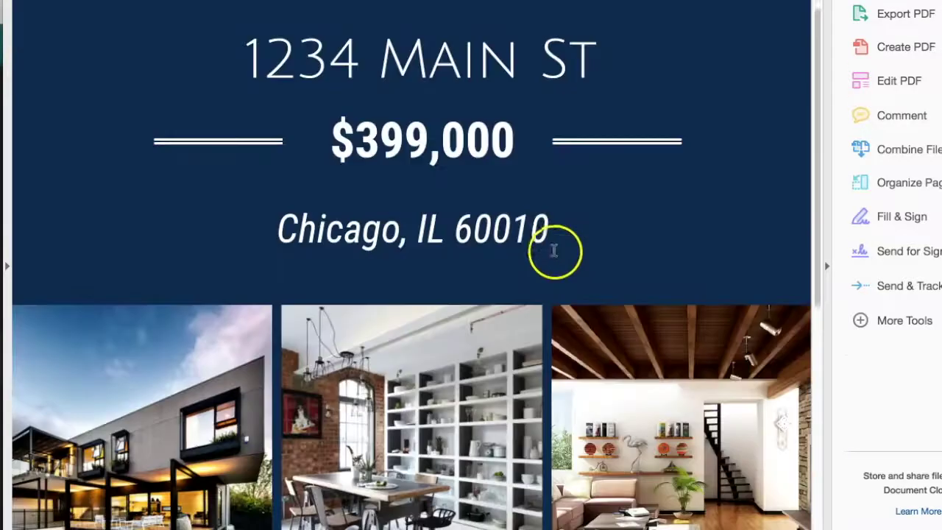
pyautogui.scroll(10, 548, 248)
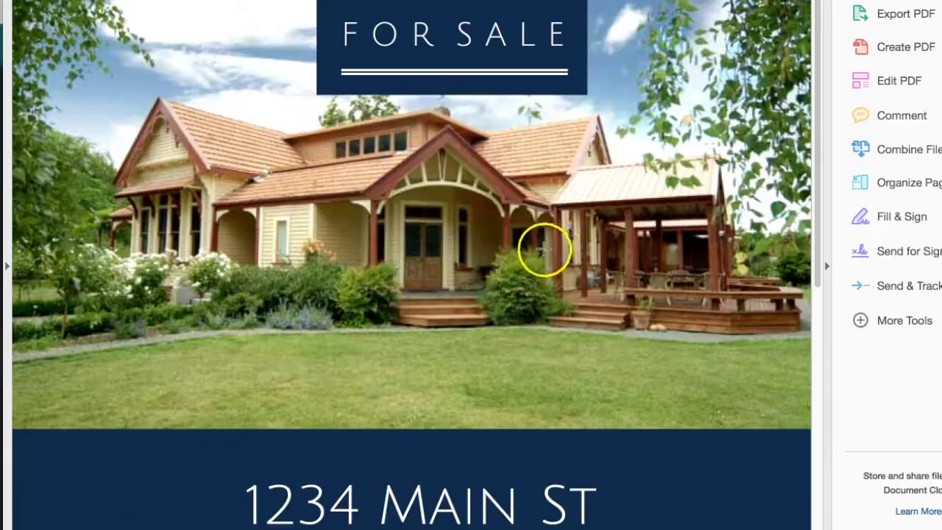
pyautogui.hotkey('alt', 'Tab')
pyautogui.click(714, 130)
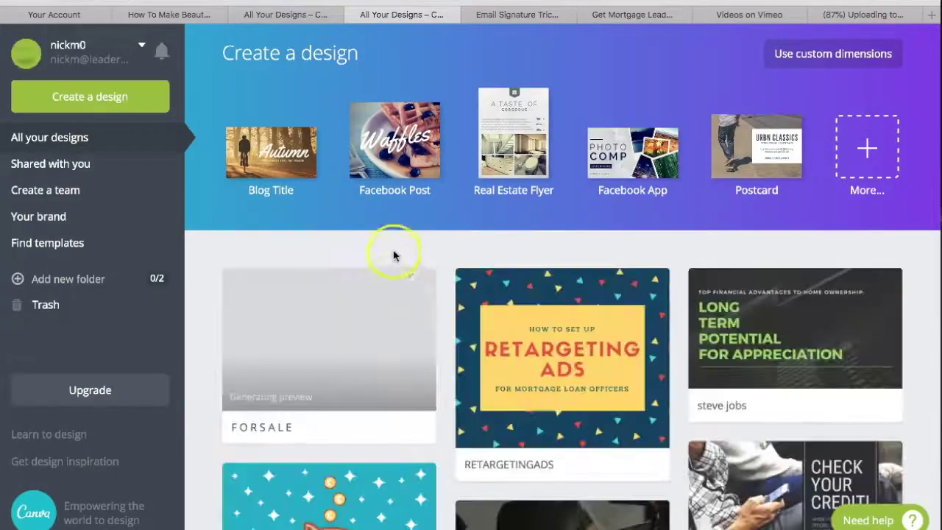
# Expand Create a design to reveal all design types, including Blog Title at 560 × 315 px.
pyautogui.scroll(-4, 412, 391)
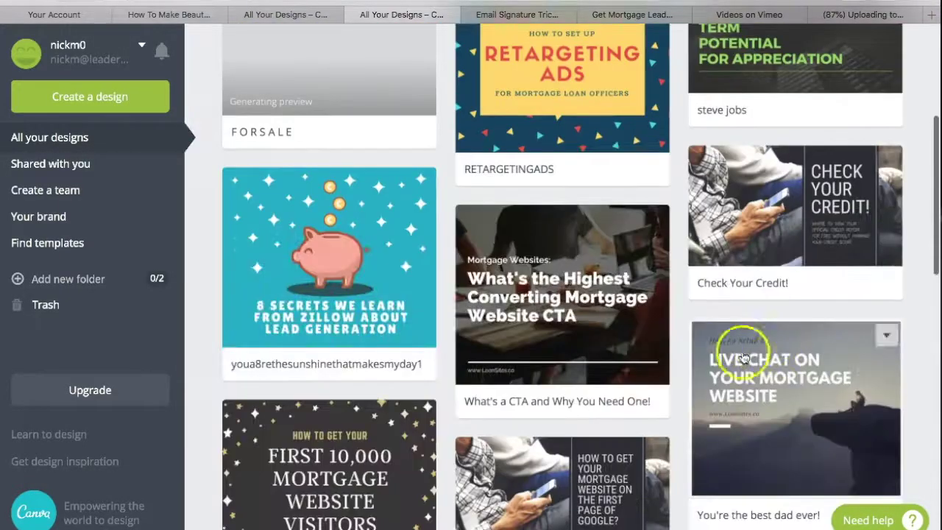
pyautogui.scroll(4, 274, 364)
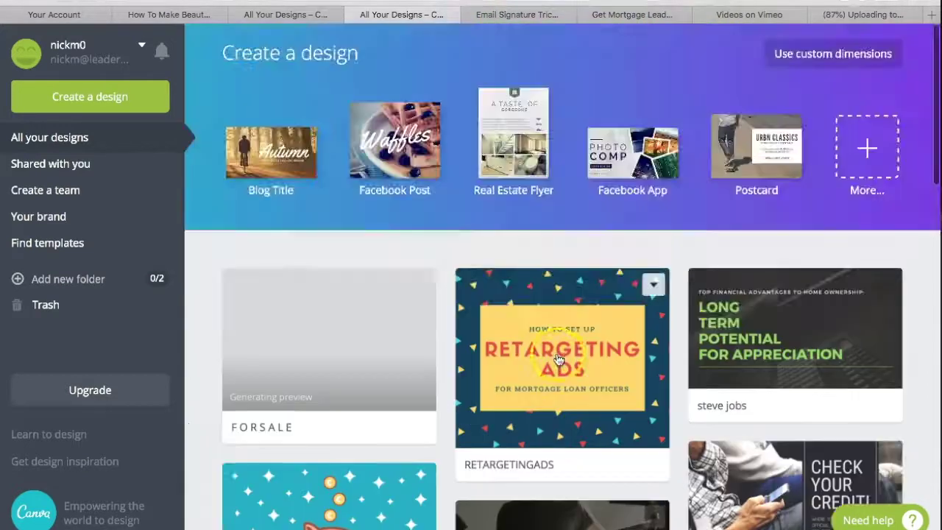
pyautogui.click(99, 116)
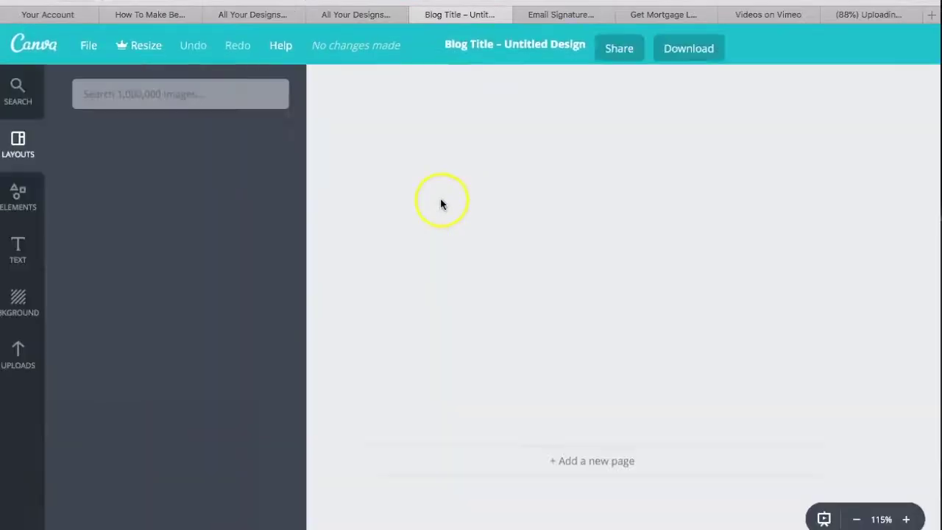
# Apply the INTERVIEW layout with its black-and-white portrait and FEAT. line to the Blog Title.
pyautogui.scroll(-3, 184, 231)
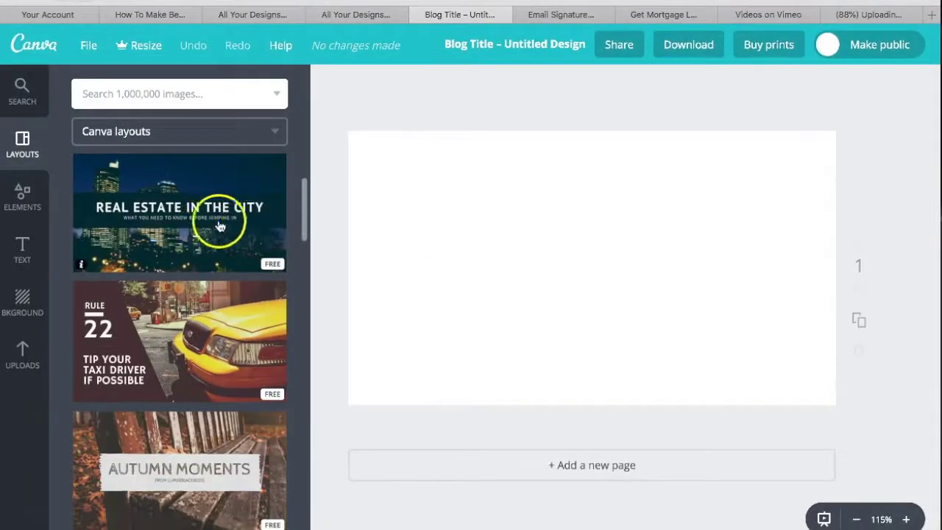
pyautogui.scroll(3, 218, 218)
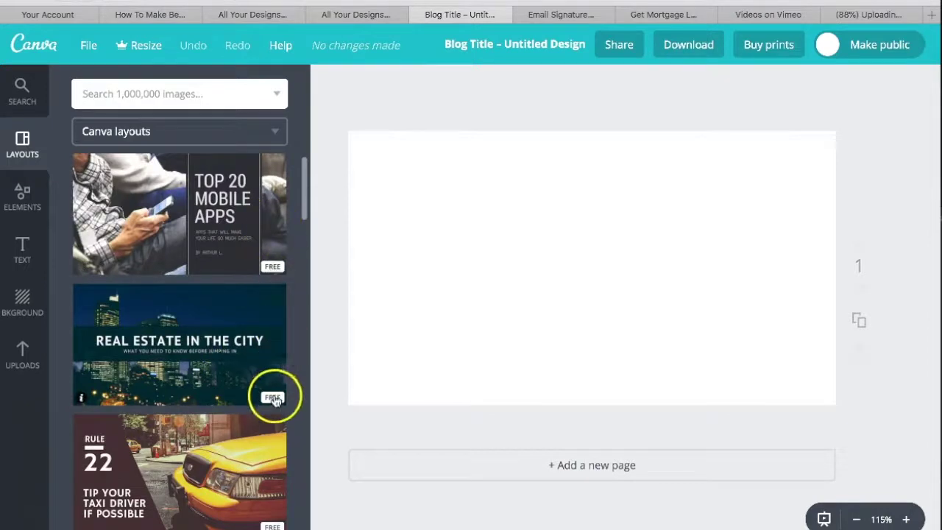
pyautogui.scroll(-2, 226, 276)
pyautogui.scroll(-5, 226, 276)
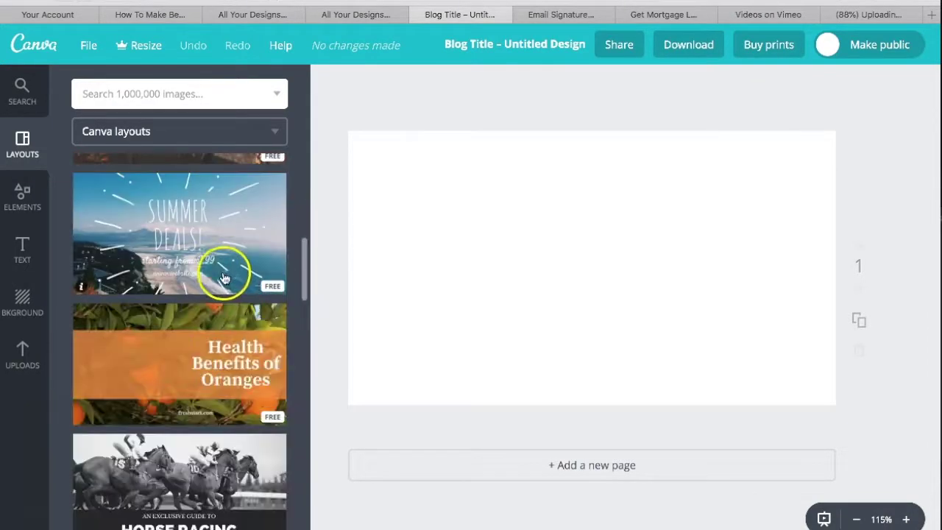
pyautogui.scroll(-5, 226, 276)
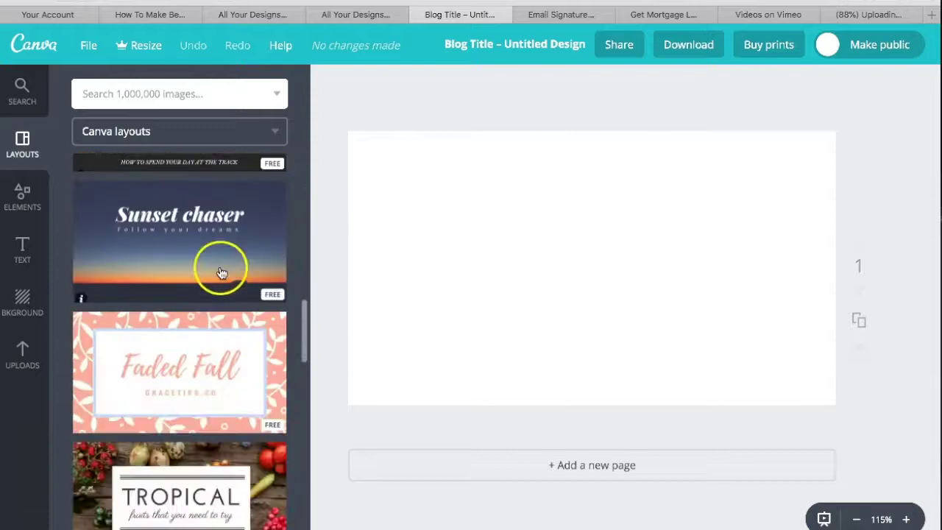
pyautogui.scroll(-5, 223, 277)
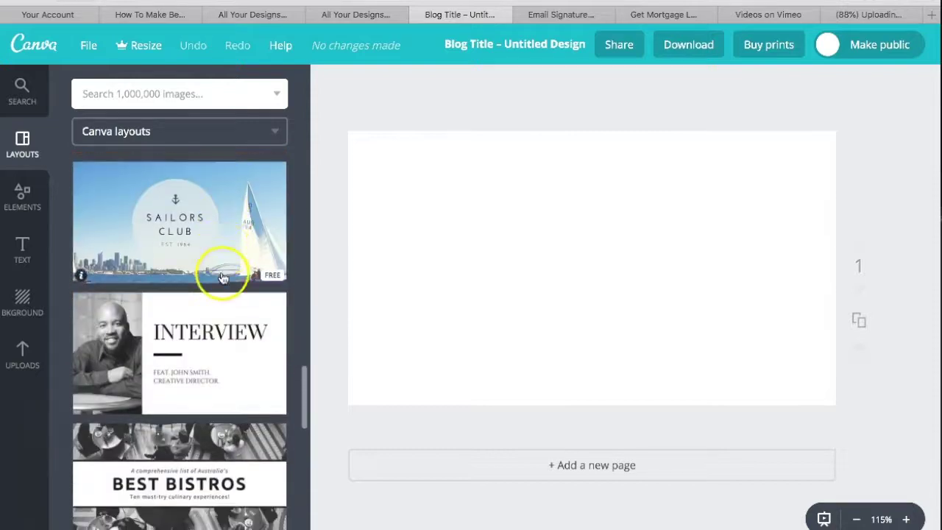
pyautogui.scroll(-1, 221, 276)
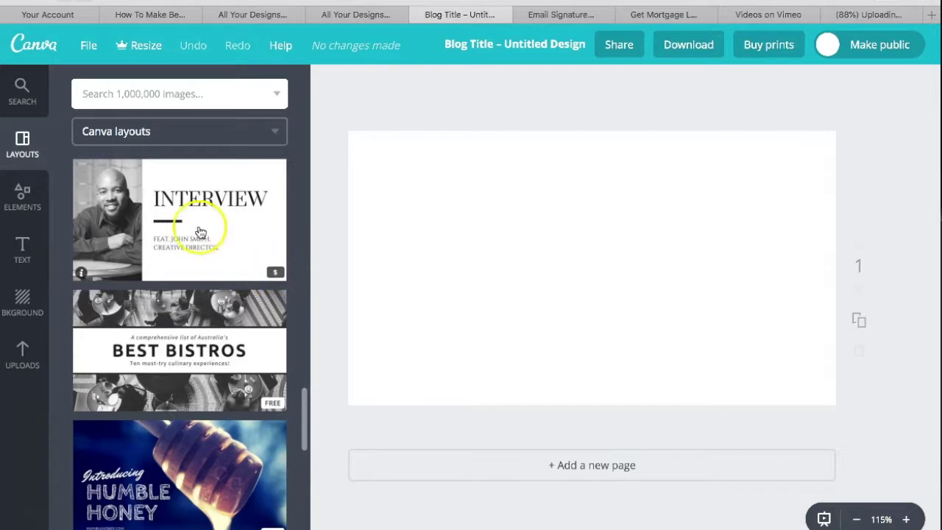
pyautogui.scroll(-4, 210, 248)
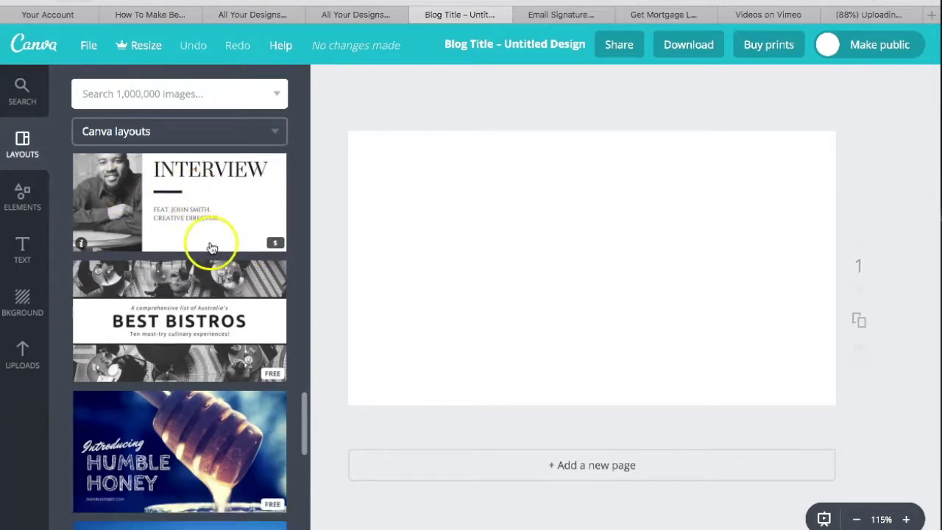
pyautogui.scroll(-3, 209, 248)
pyautogui.scroll(7, 223, 262)
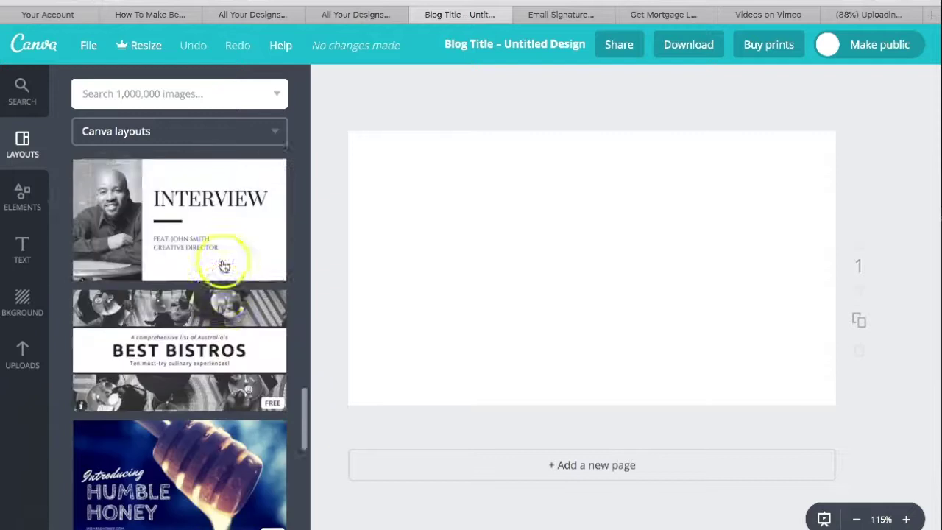
pyautogui.click(192, 215)
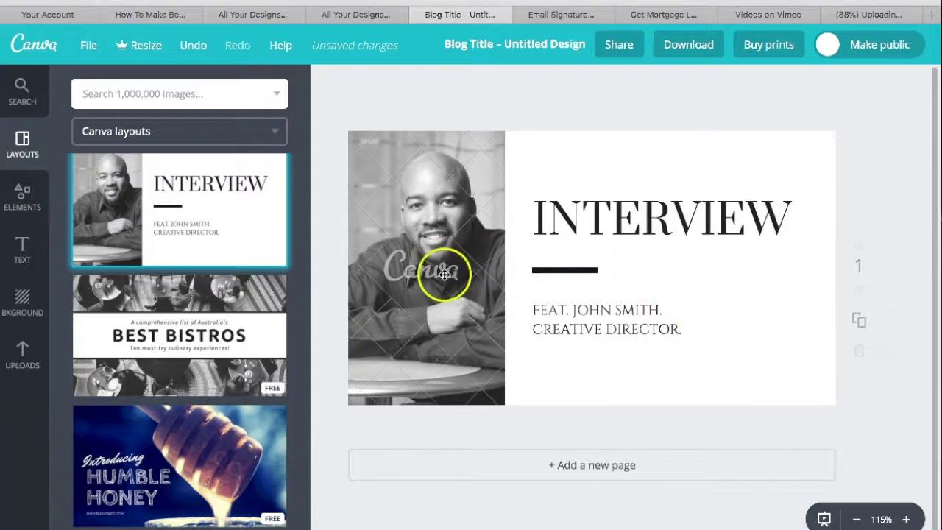
# Replace the layout's portrait with the uploaded photo from Uploads.
pyautogui.click(29, 353)
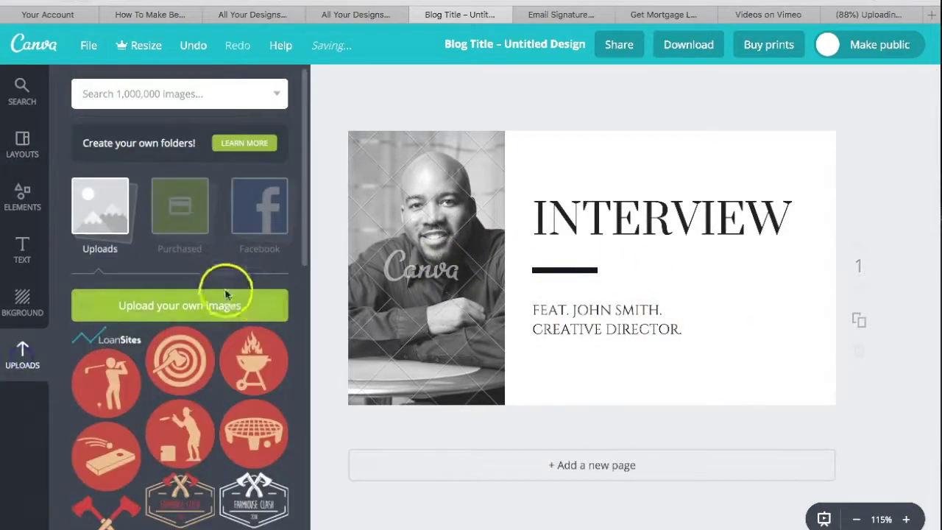
pyautogui.scroll(-3, 228, 295)
pyautogui.scroll(-8, 231, 298)
pyautogui.scroll(3, 223, 275)
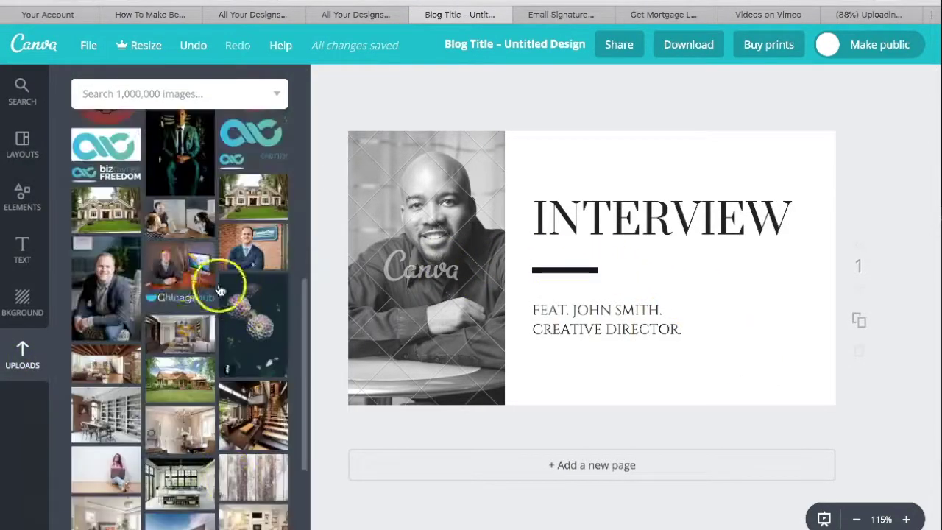
pyautogui.moveTo(120, 287); pyautogui.dragTo(473, 304)
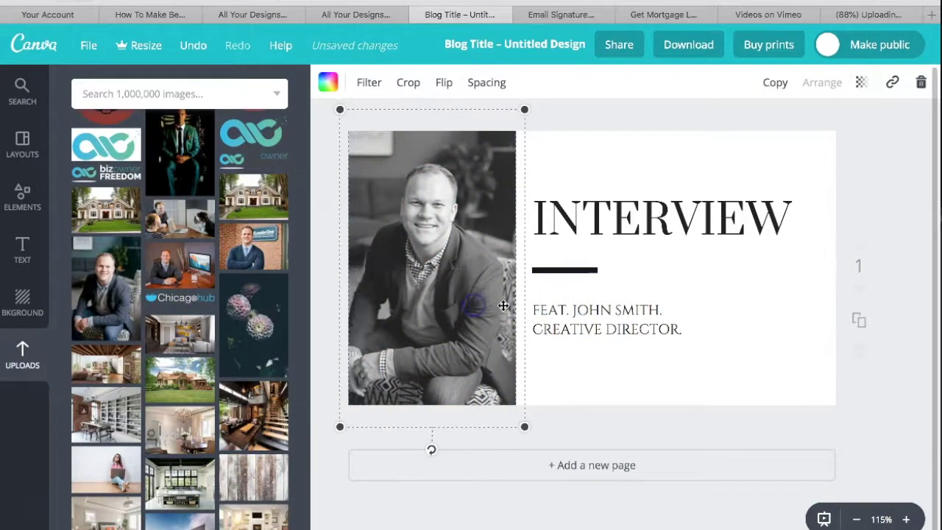
pyautogui.click(795, 341)
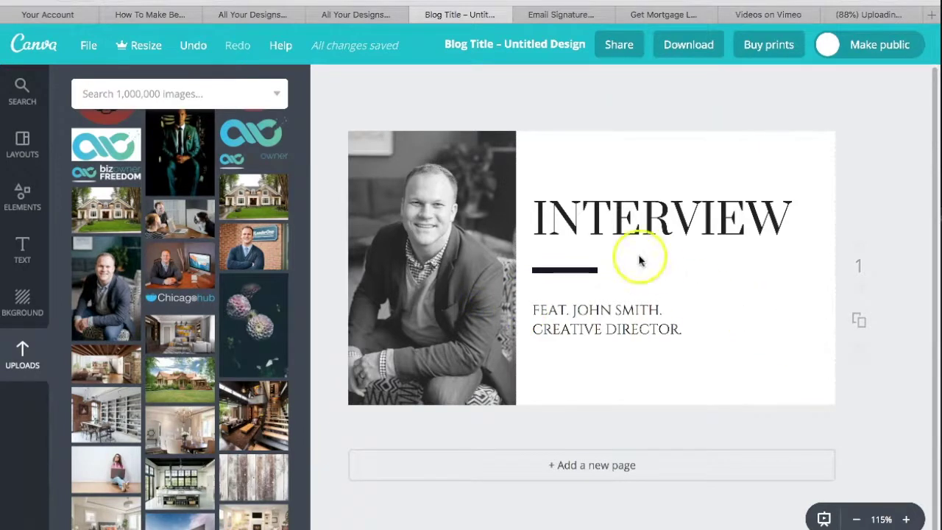
# Add a period after the guest's name and change the CREATIVE DIRECTOR line to LOANSITES.CO.
pyautogui.doubleClick(625, 225)
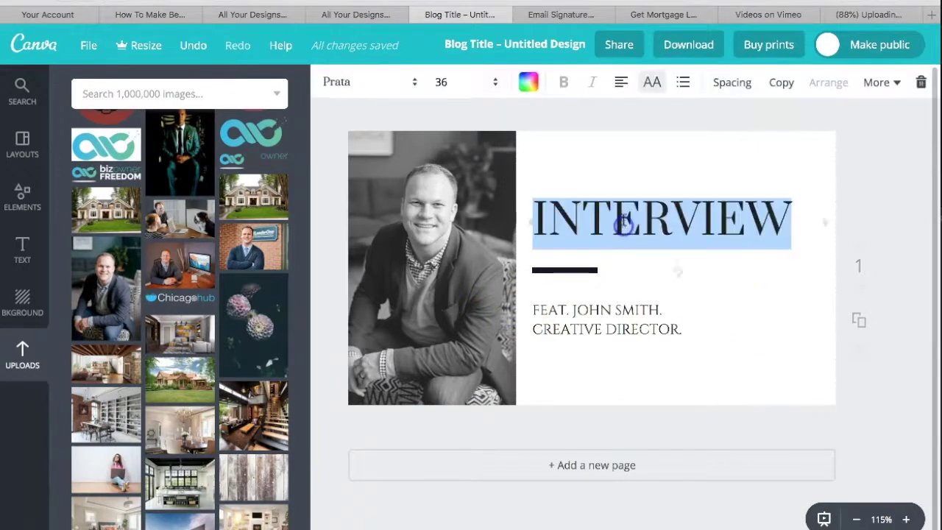
pyautogui.click(586, 306)
pyautogui.doubleClick(651, 310)
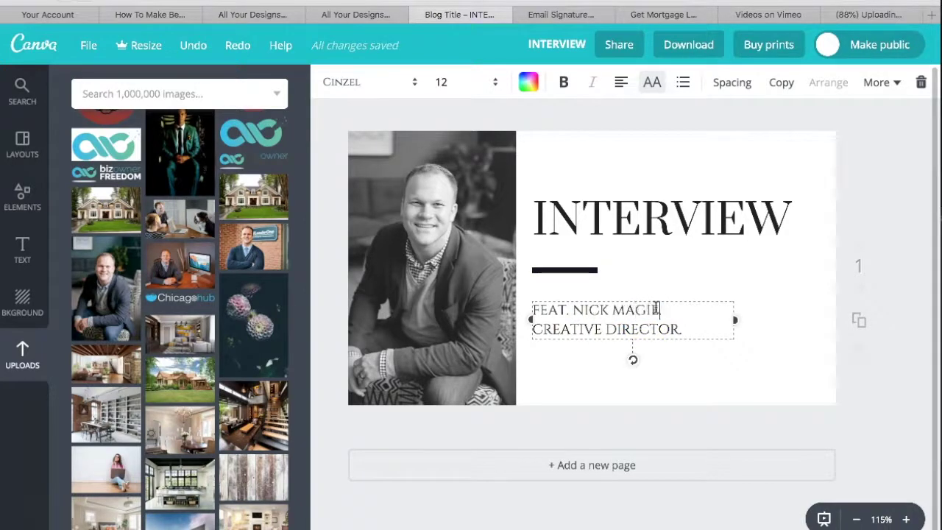
pyautogui.write('.')
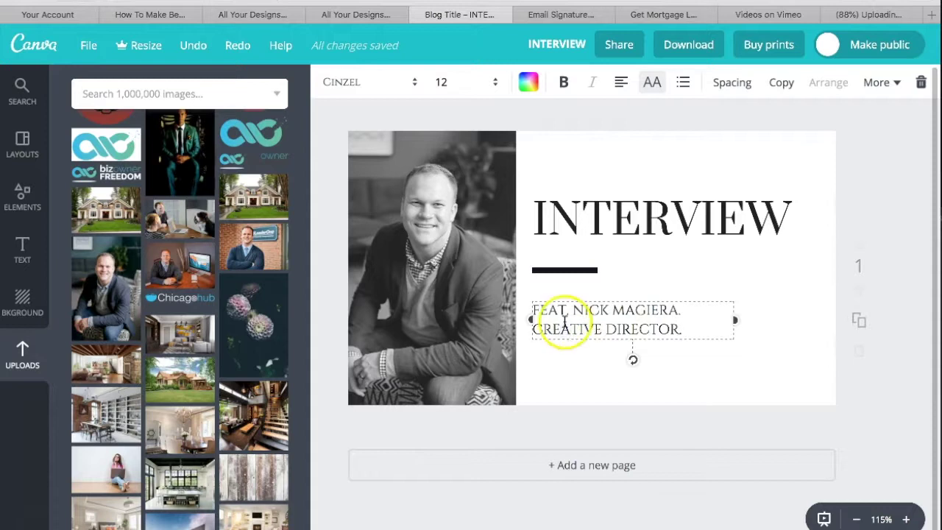
pyautogui.tripleClick(565, 324)
pyautogui.write('LOANSITES.CO')
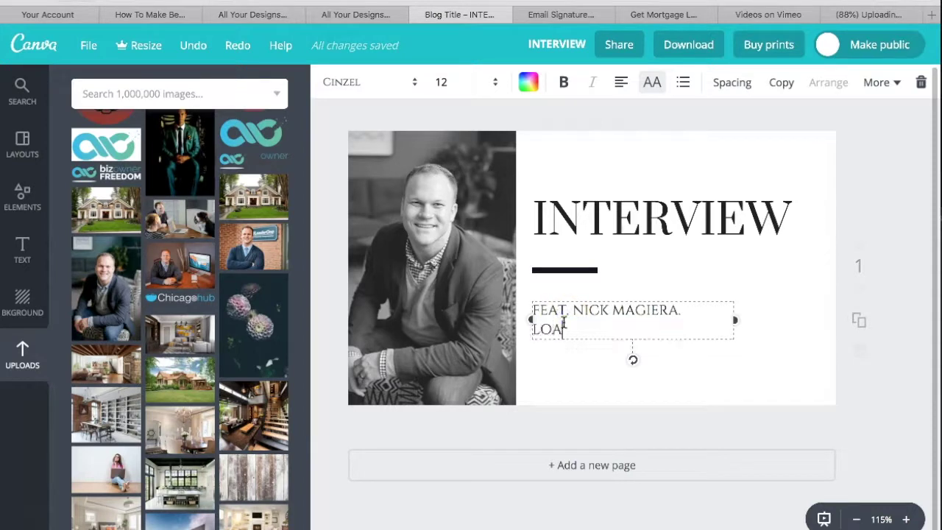
pyautogui.click(897, 413)
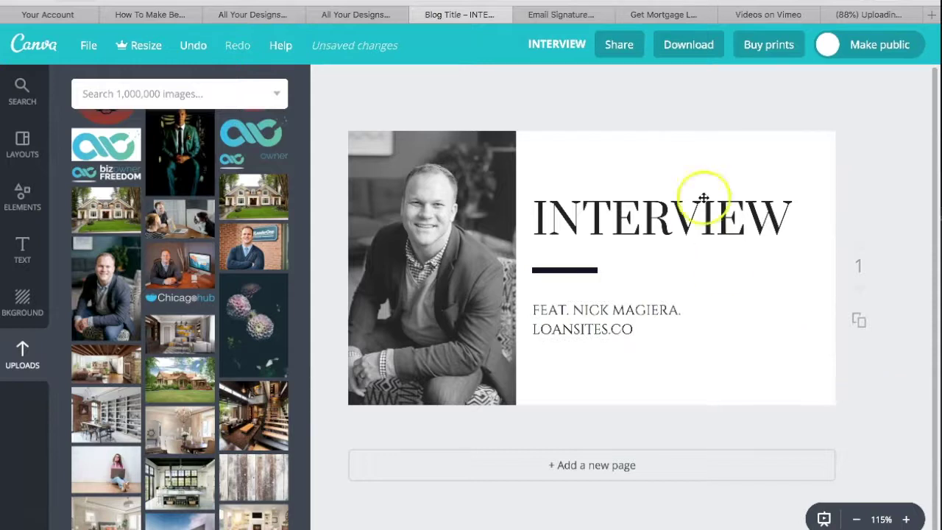
# Check the Download panel with PNG as the file type, then close it.
pyautogui.click(700, 45)
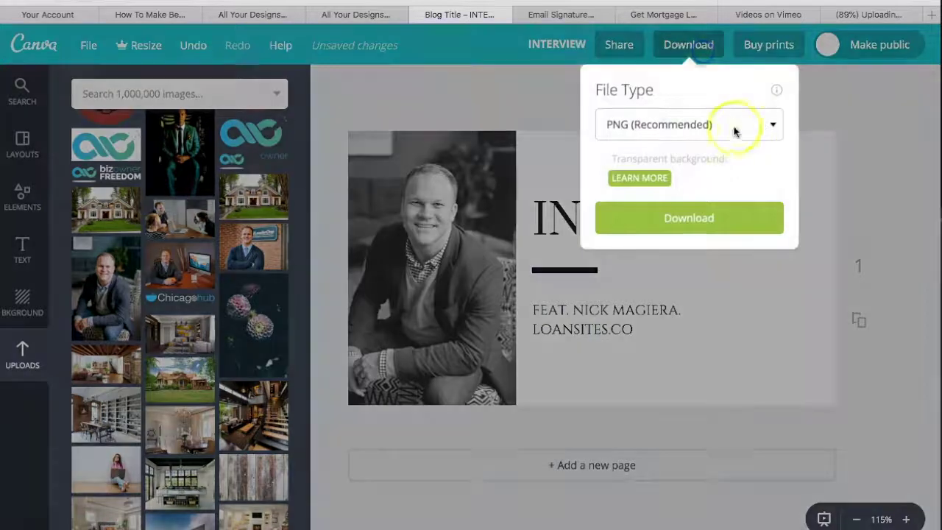
pyautogui.click(683, 128)
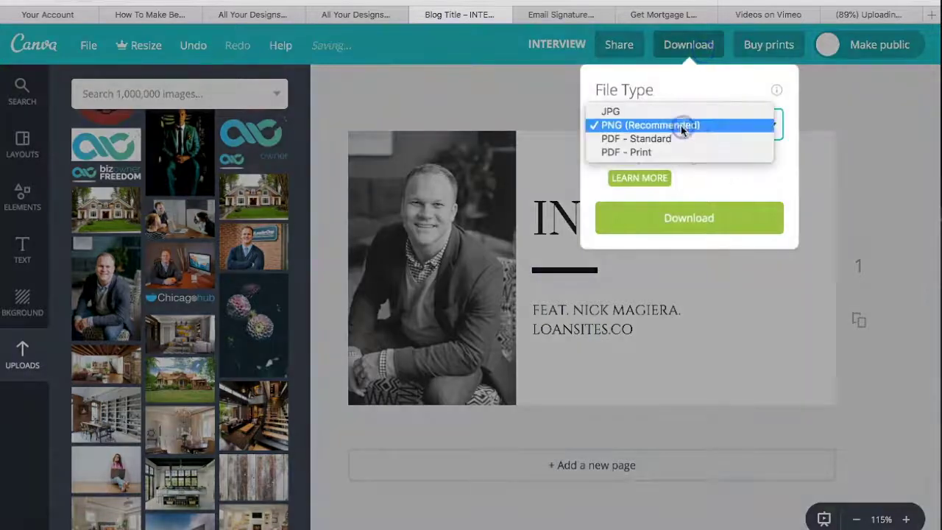
pyautogui.click(634, 126)
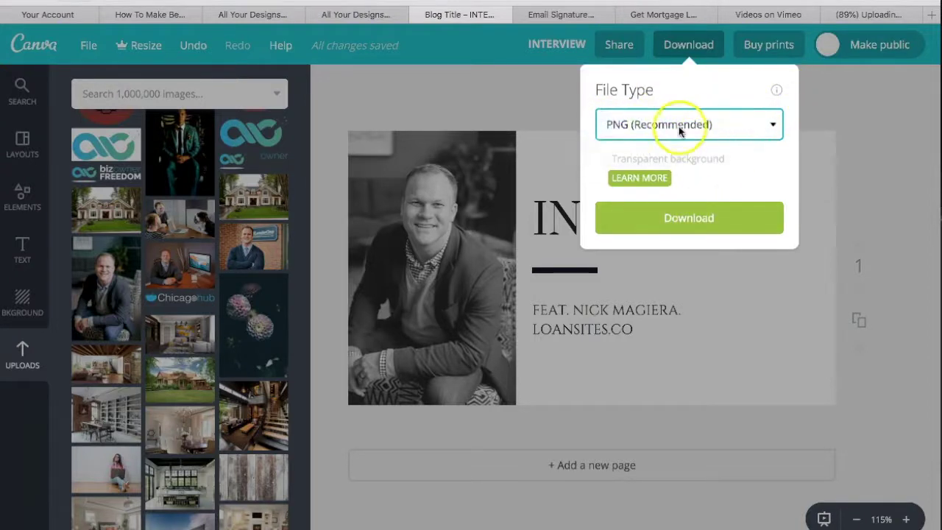
pyautogui.click(880, 174)
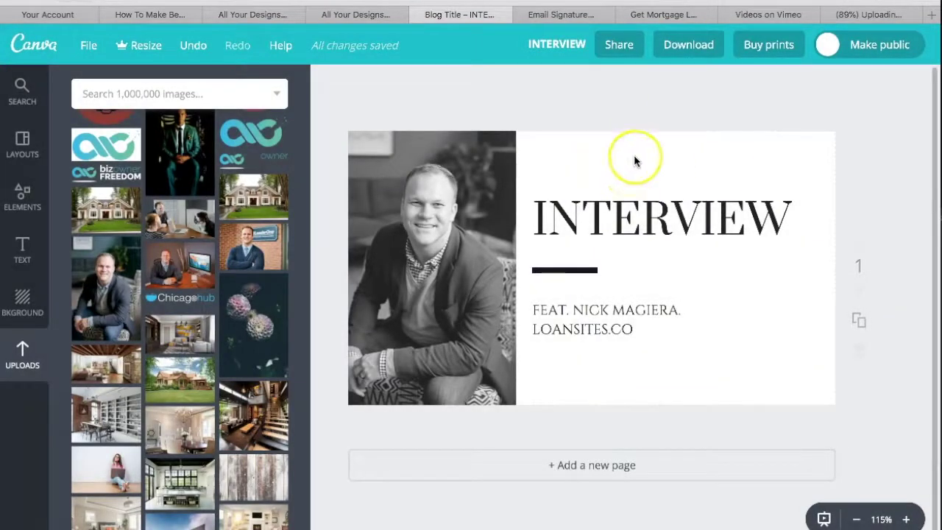
pyautogui.click(705, 49)
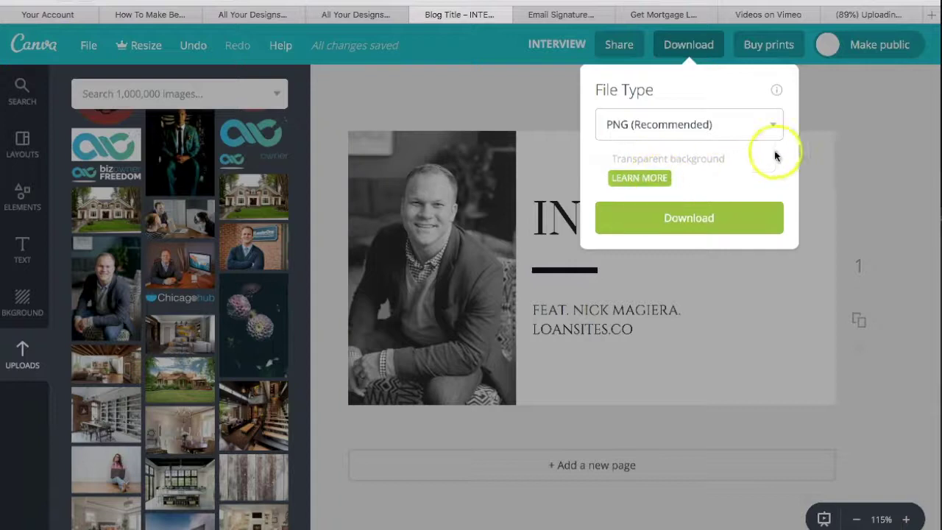
pyautogui.click(874, 111)
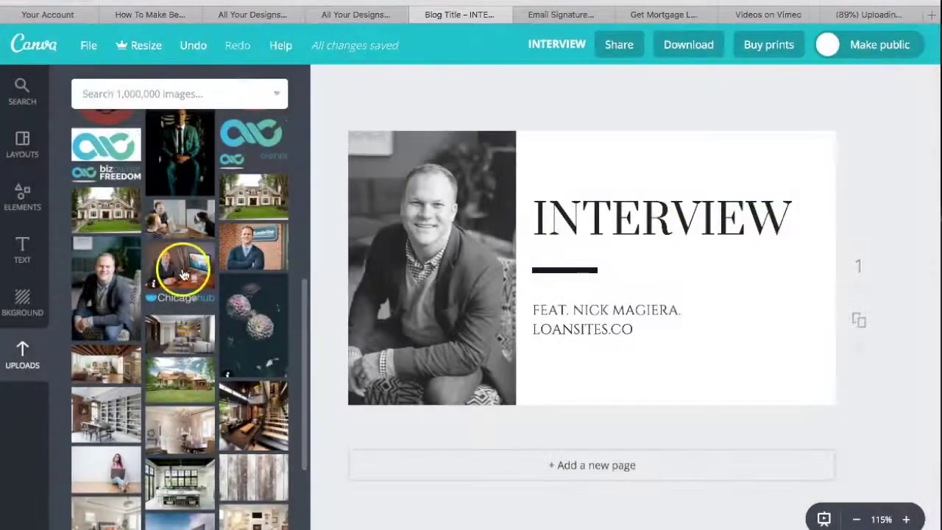
# Return from the INTERVIEW design to the Canva home page.
pyautogui.scroll(-3, 197, 266)
pyautogui.scroll(5, 193, 266)
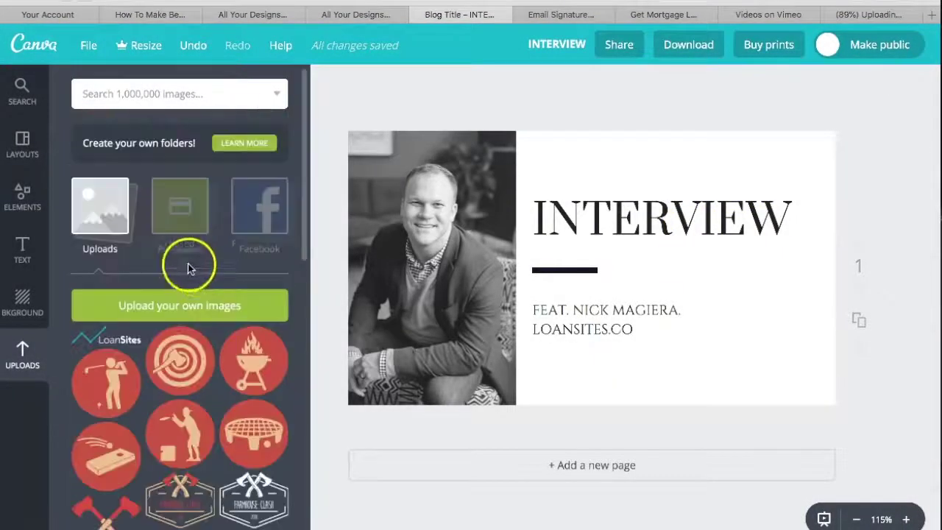
pyautogui.click(42, 47)
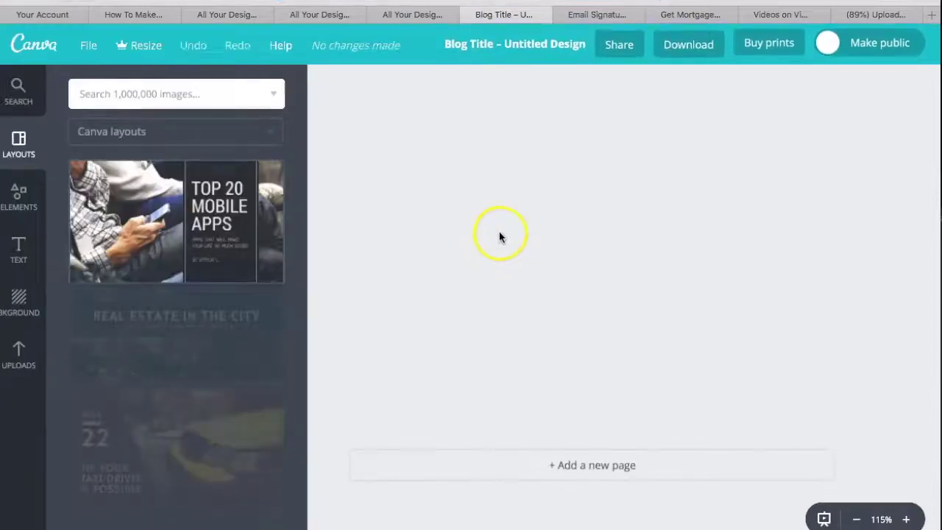
# Apply 'The Art of Attracting an Audience' layout from the Layouts panel to the new page.
pyautogui.scroll(-6, 237, 267)
pyautogui.scroll(4, 235, 276)
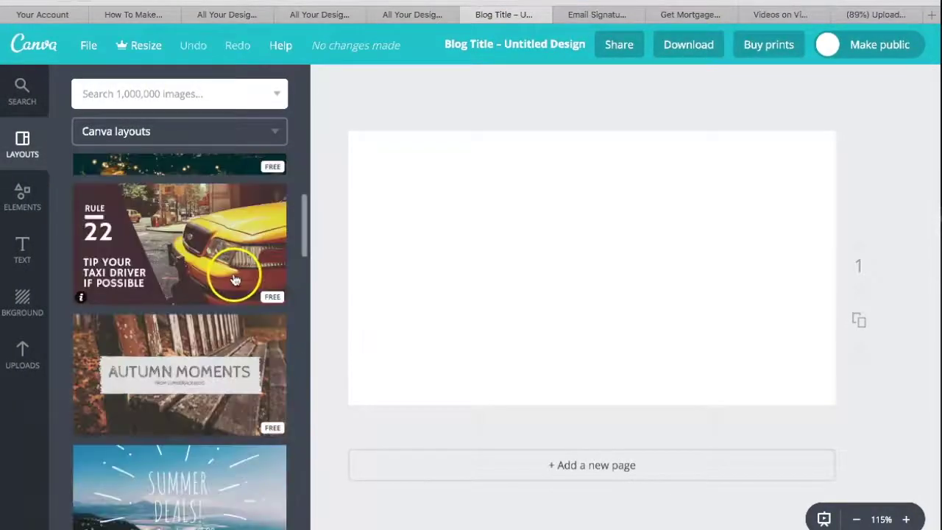
pyautogui.scroll(3, 233, 275)
pyautogui.scroll(-2, 231, 273)
pyautogui.scroll(-10, 247, 278)
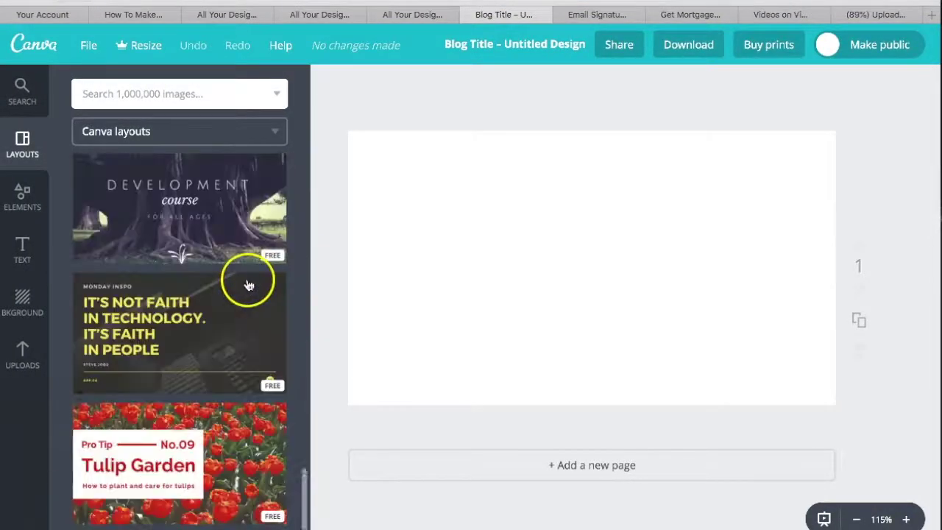
pyautogui.scroll(-6, 247, 285)
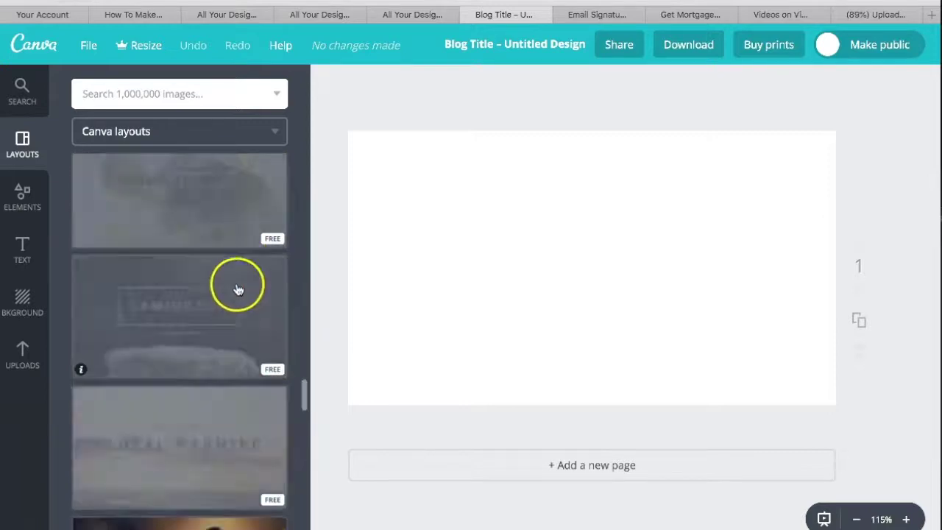
pyautogui.scroll(-3, 238, 287)
pyautogui.scroll(-6, 238, 285)
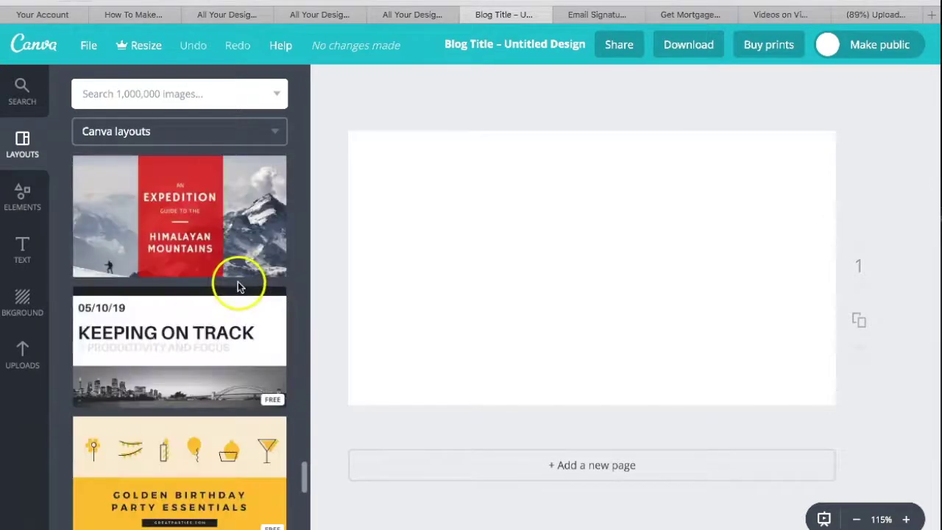
pyautogui.scroll(3, 235, 280)
pyautogui.click(231, 273)
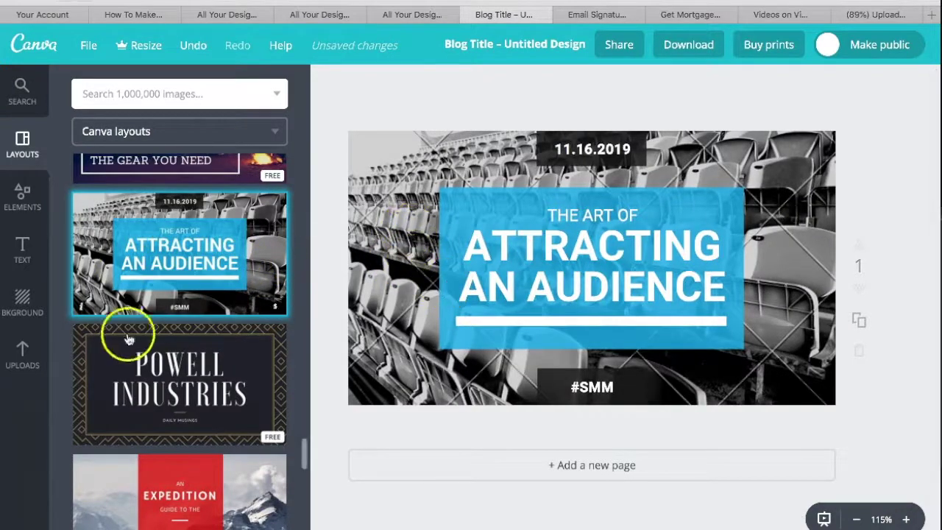
# Drag the black-and-white house photo from Uploads onto the stadium-seat background.
pyautogui.click(22, 352)
pyautogui.scroll(-5, 199, 274)
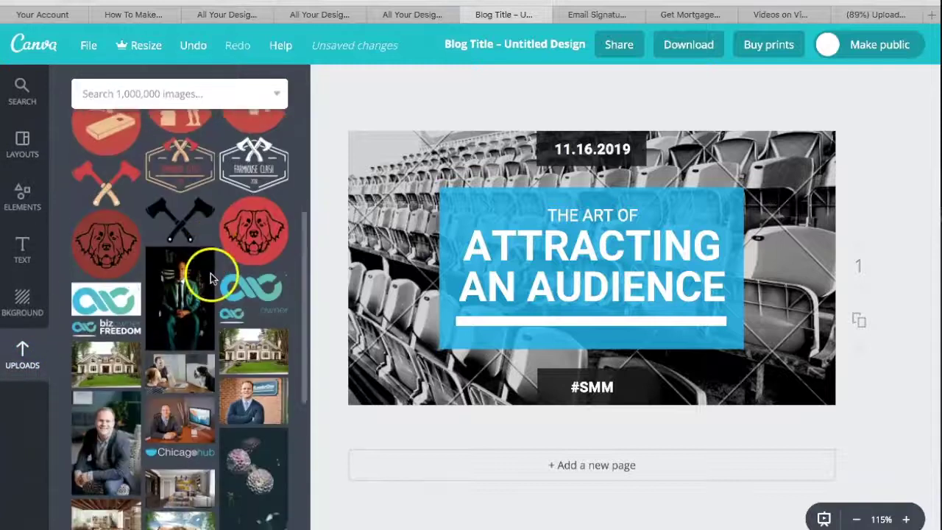
pyautogui.scroll(-3, 210, 273)
pyautogui.scroll(-1, 220, 287)
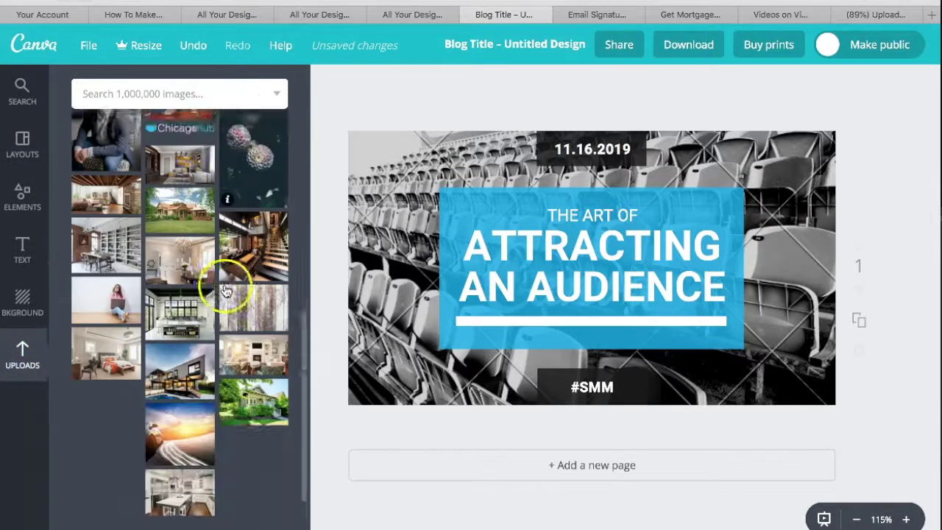
pyautogui.scroll(-1, 226, 291)
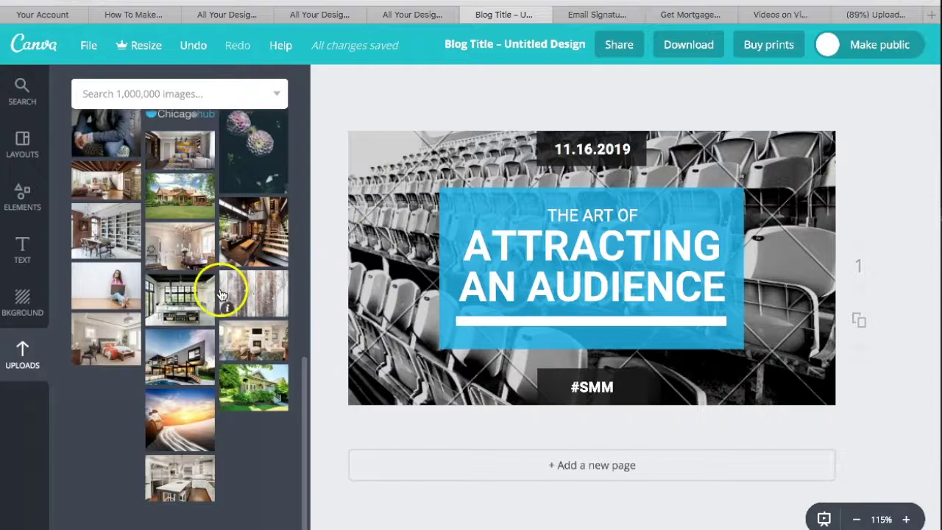
pyautogui.scroll(3, 235, 294)
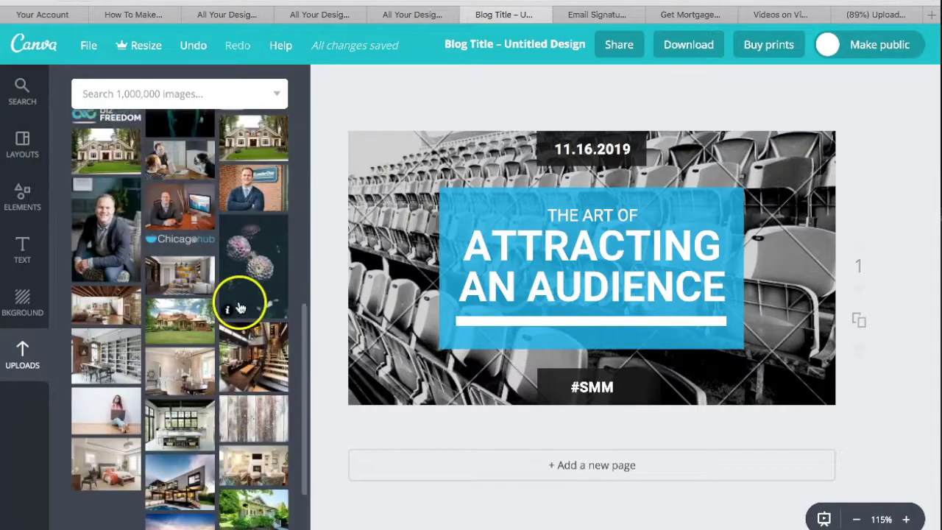
pyautogui.scroll(3, 239, 308)
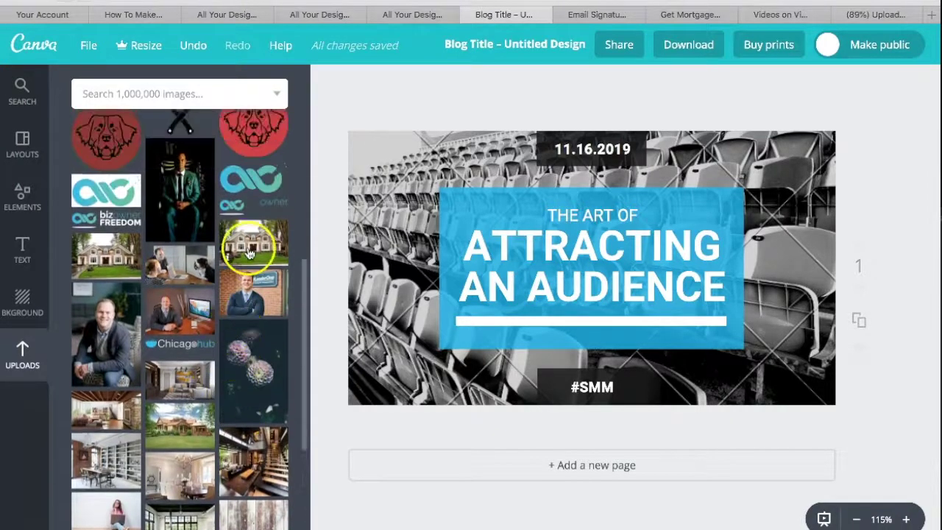
pyautogui.moveTo(250, 254); pyautogui.dragTo(389, 242)
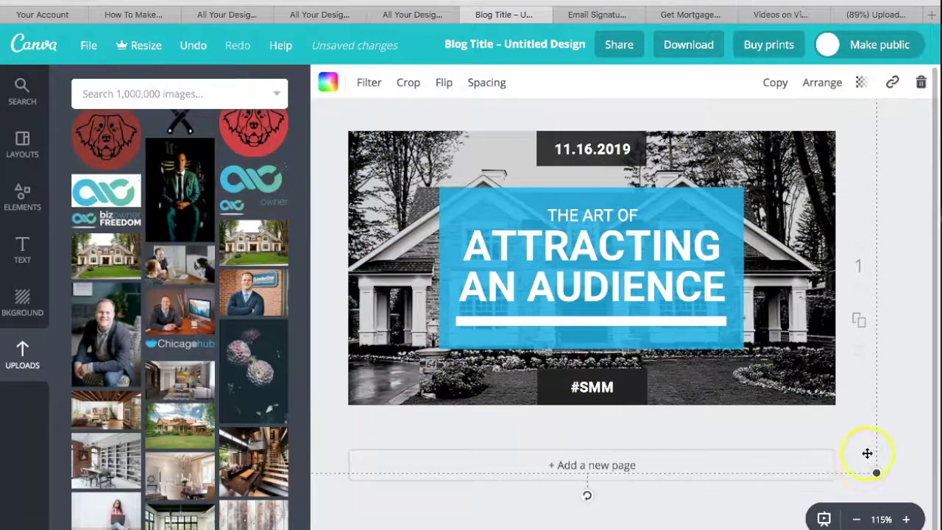
# Change the date from 11.16.2019 to 08.03.2018.
pyautogui.click(589, 148)
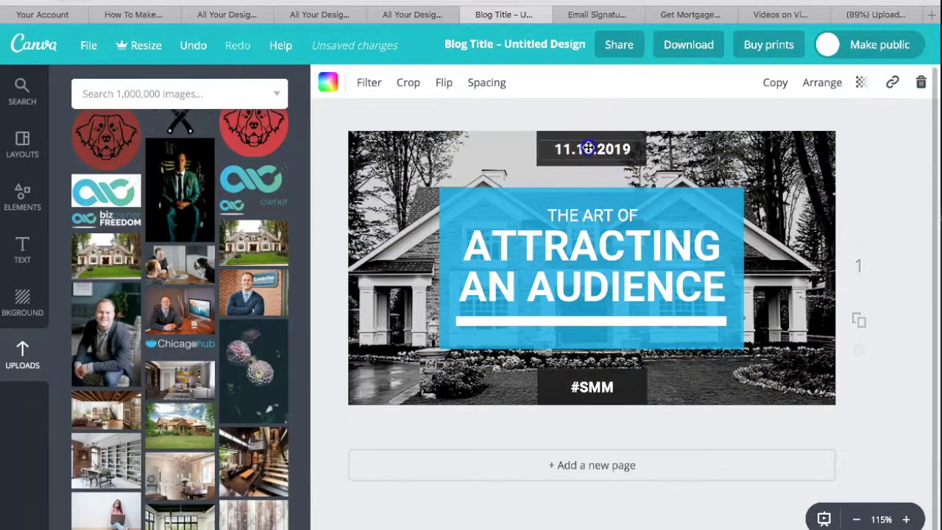
pyautogui.doubleClick(589, 148)
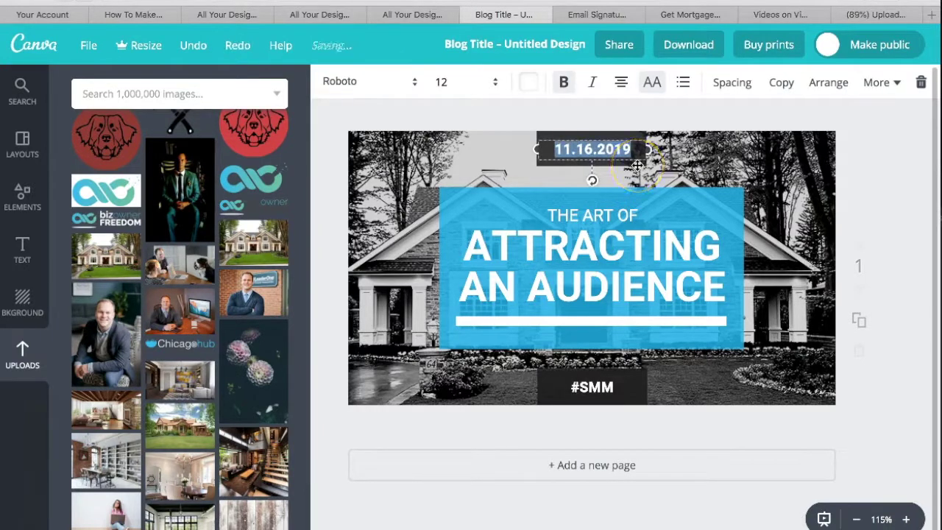
pyautogui.write('08.03')
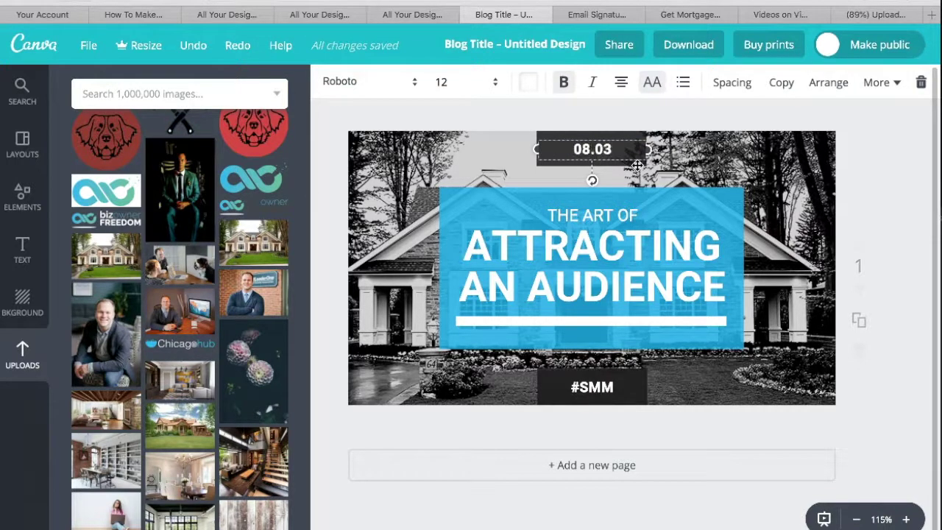
pyautogui.write('.2018')
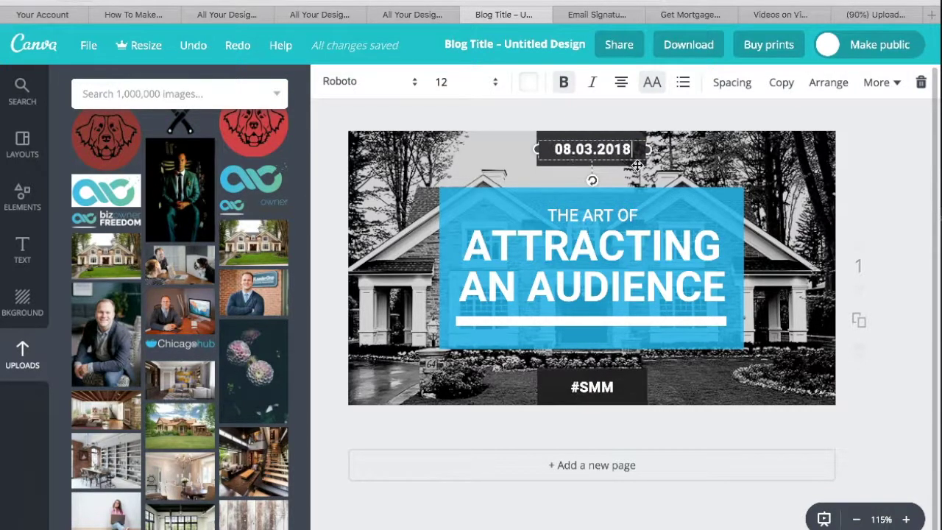
pyautogui.click(580, 212)
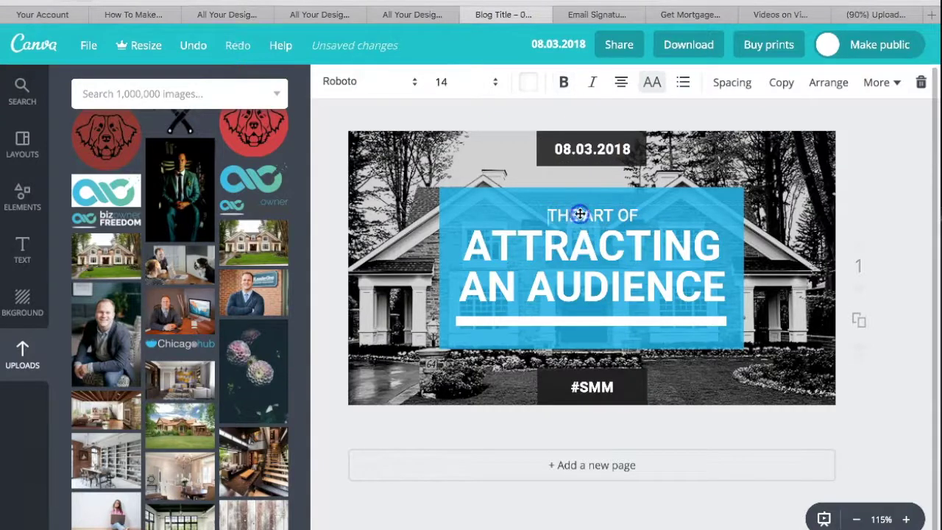
# Replace THE ART OF with WEBINAR and the headline with FIRST TIME HOMEBUYER 101.
pyautogui.click(580, 212)
pyautogui.write('WEBIN')
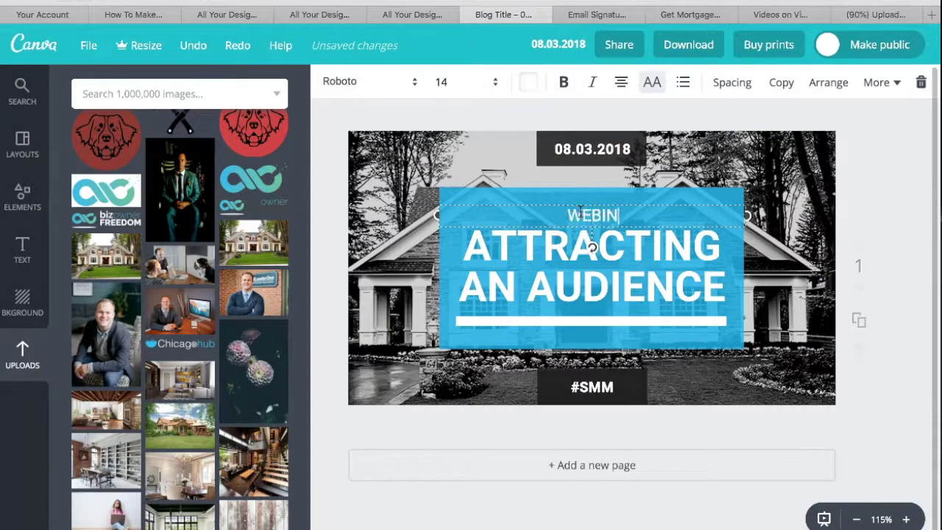
pyautogui.write('AR')
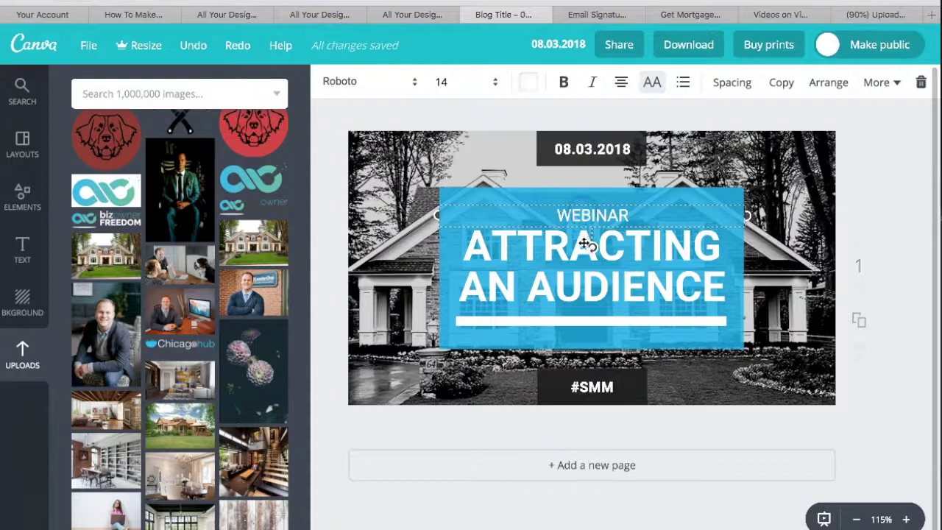
pyautogui.click(552, 243)
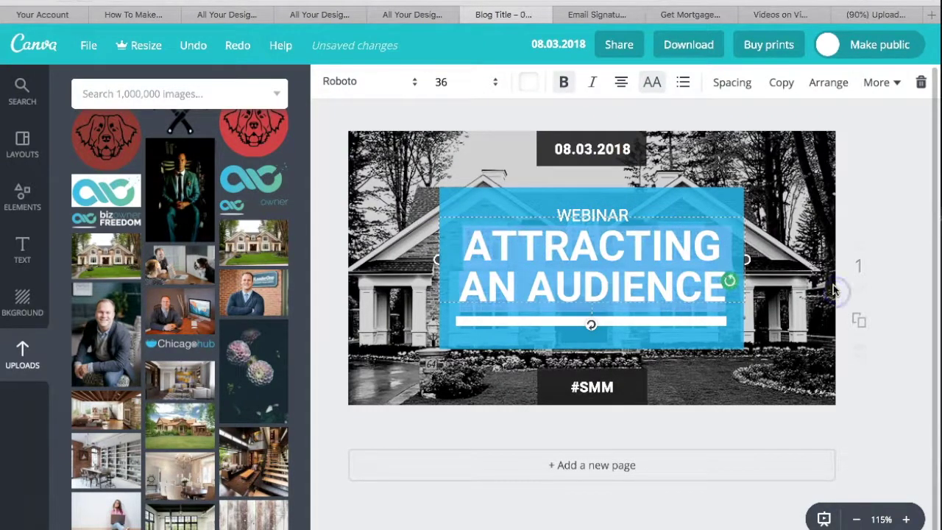
pyautogui.write('FIRST TIM')
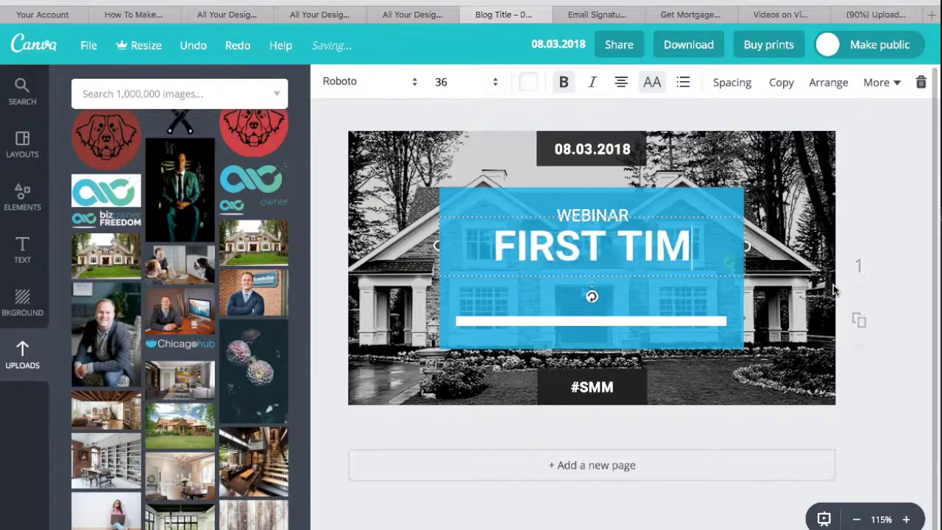
pyautogui.write('E HOMEBUYER')
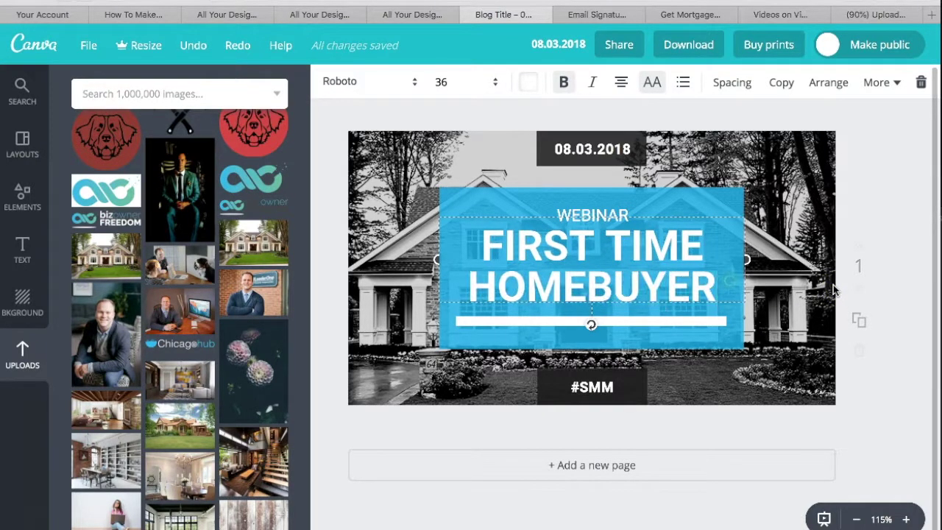
pyautogui.write('S')
pyautogui.press('BackSpace')
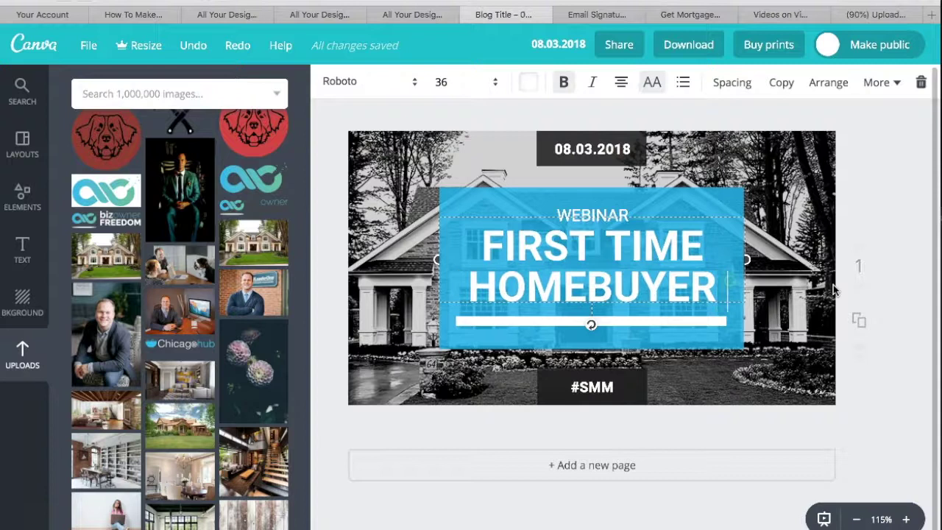
pyautogui.write('101')
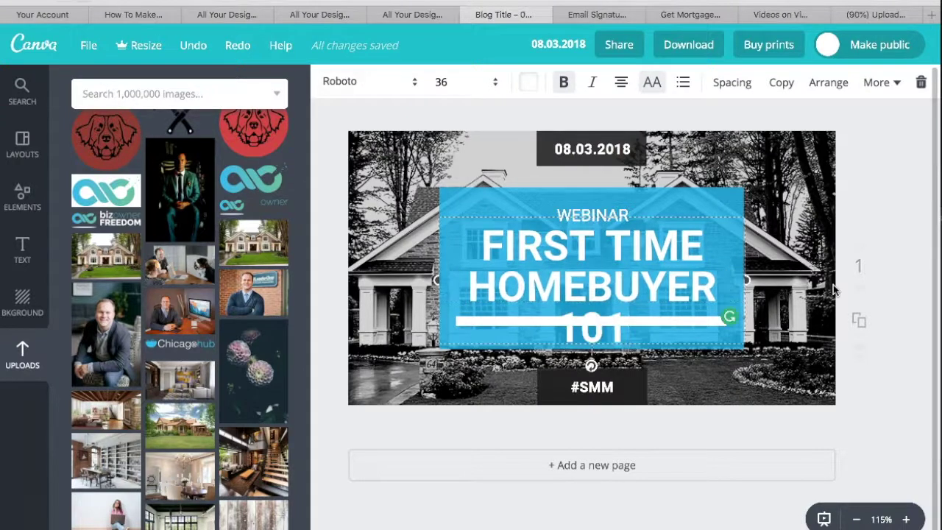
# Set the headline to font size 32 and hyphenate it as FIRST-TIME.
pyautogui.tripleClick(643, 238)
pyautogui.click(448, 81)
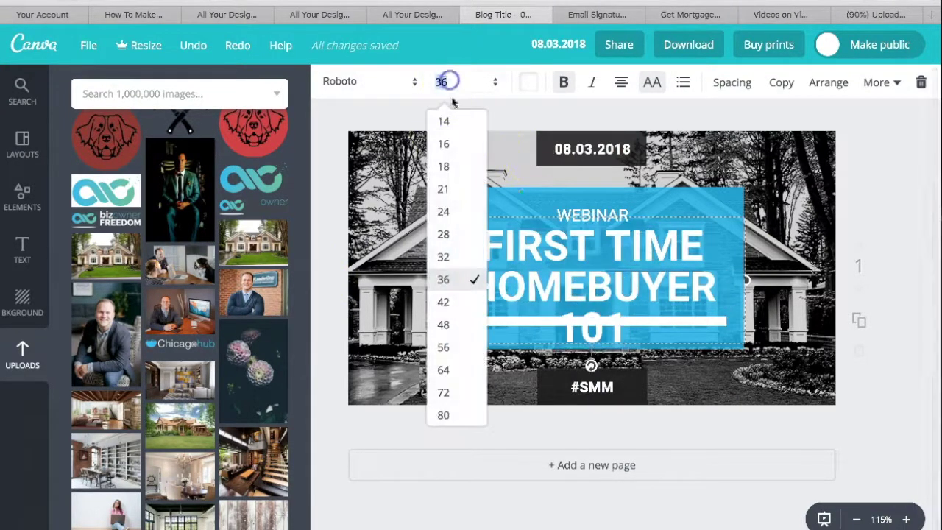
pyautogui.click(451, 236)
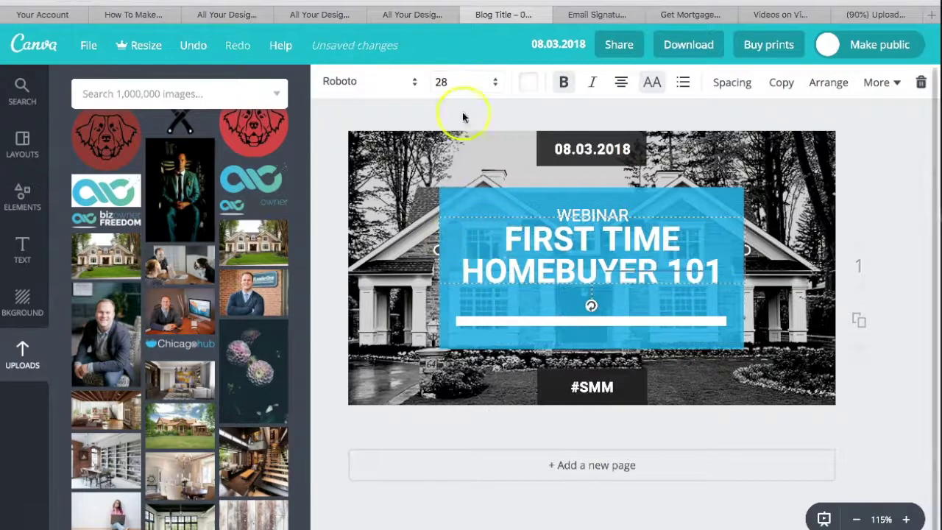
pyautogui.click(491, 80)
pyautogui.click(443, 256)
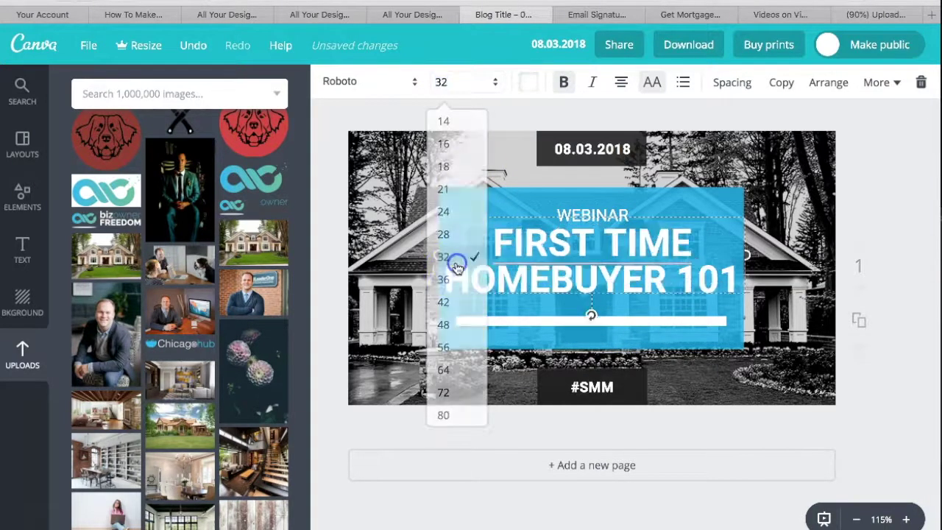
pyautogui.tripleClick(655, 250)
pyautogui.moveTo(655, 254)
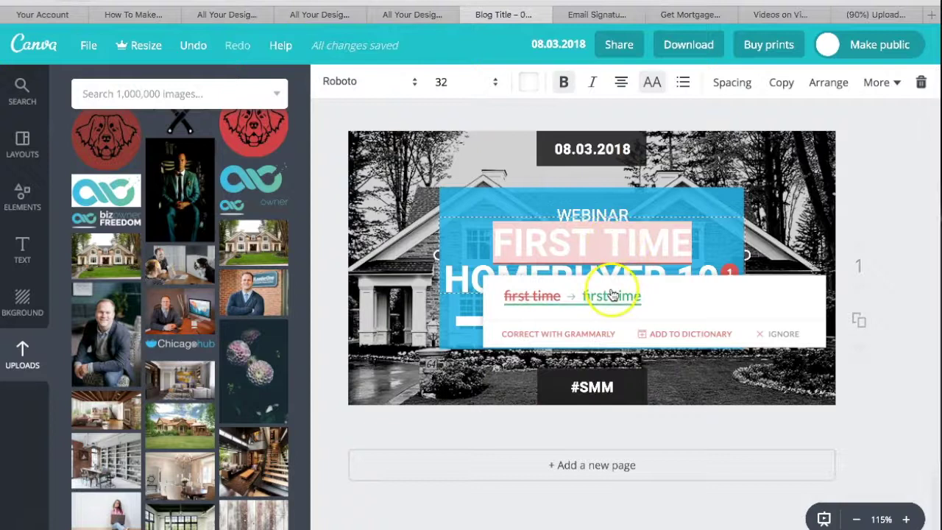
pyautogui.click(603, 294)
pyautogui.click(627, 284)
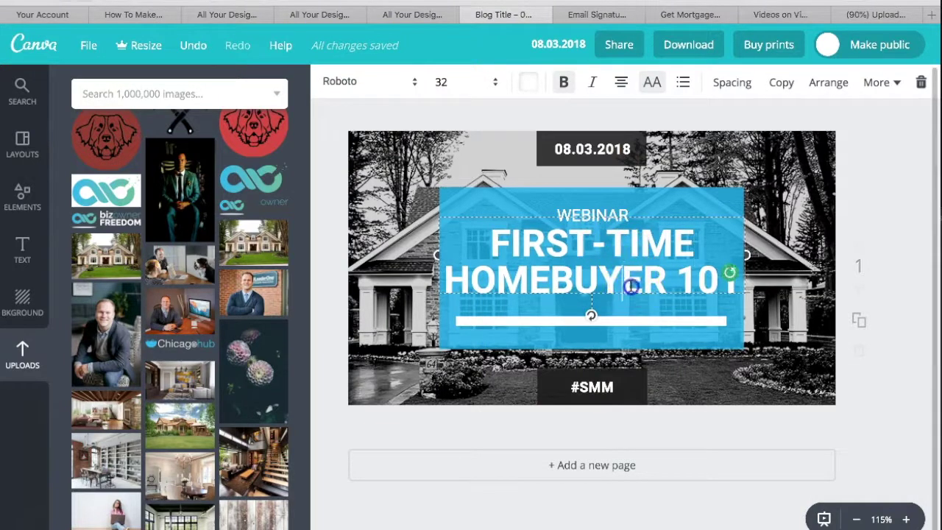
pyautogui.click(876, 295)
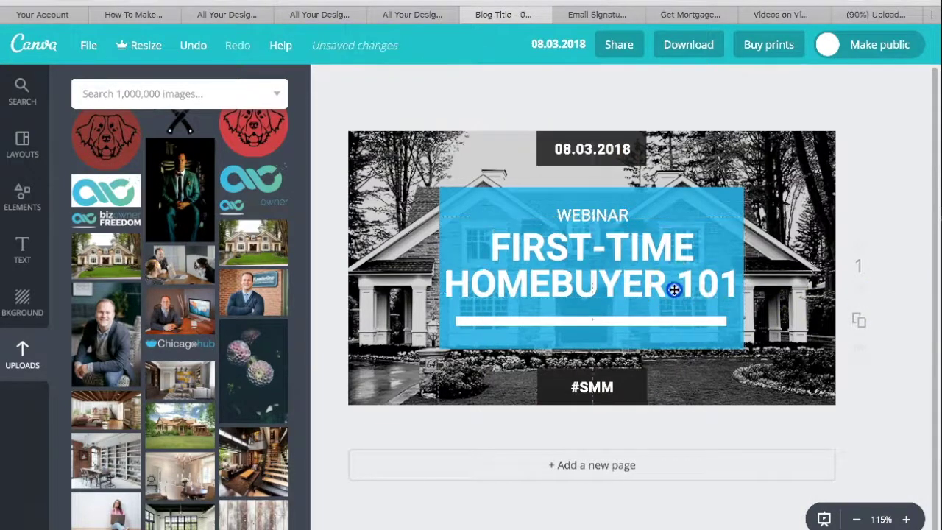
# Replace the #SMM label with LOANSITES.CO at font size 10.
pyautogui.click(802, 301)
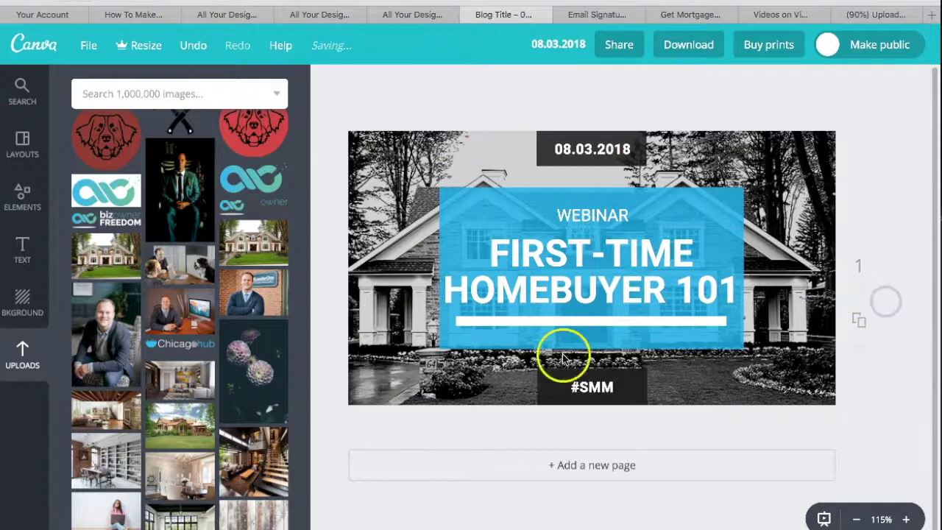
pyautogui.click(596, 381)
pyautogui.click(597, 385)
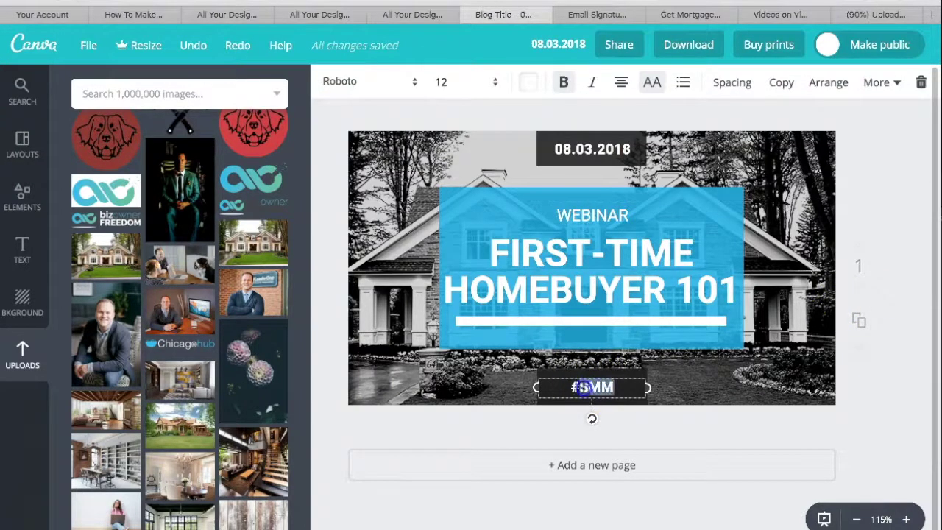
pyautogui.write('L')
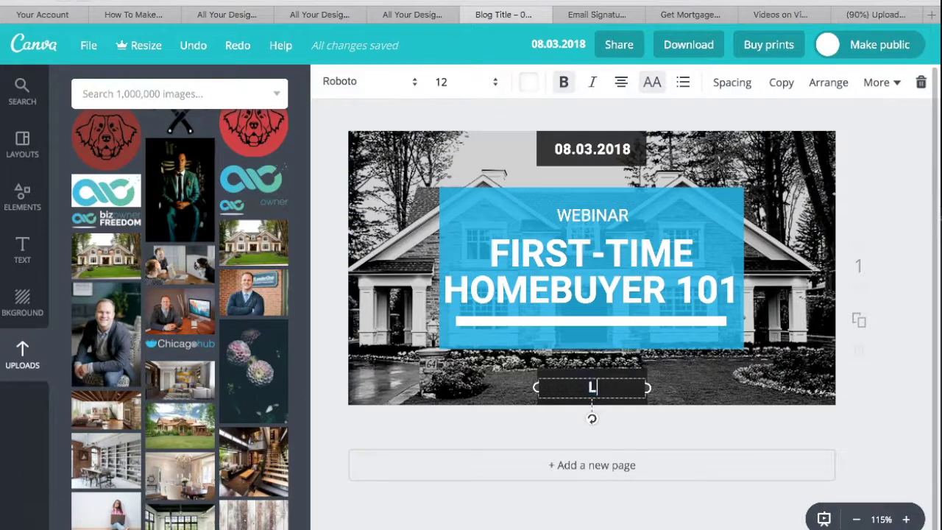
pyautogui.write('OANSITES.CO')
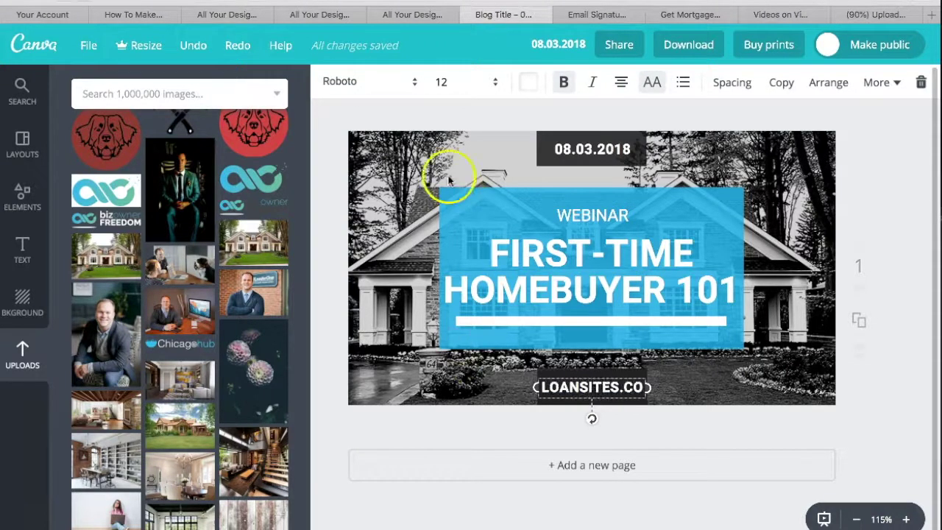
pyautogui.click(479, 87)
pyautogui.click(469, 163)
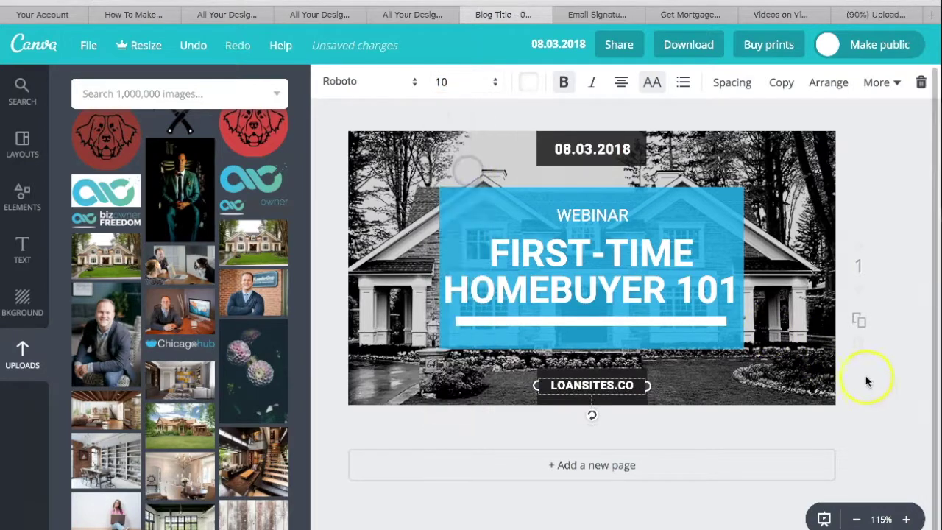
pyautogui.click(867, 387)
# Download the design as a PNG file, 08.03.2018.png.
pyautogui.click(672, 56)
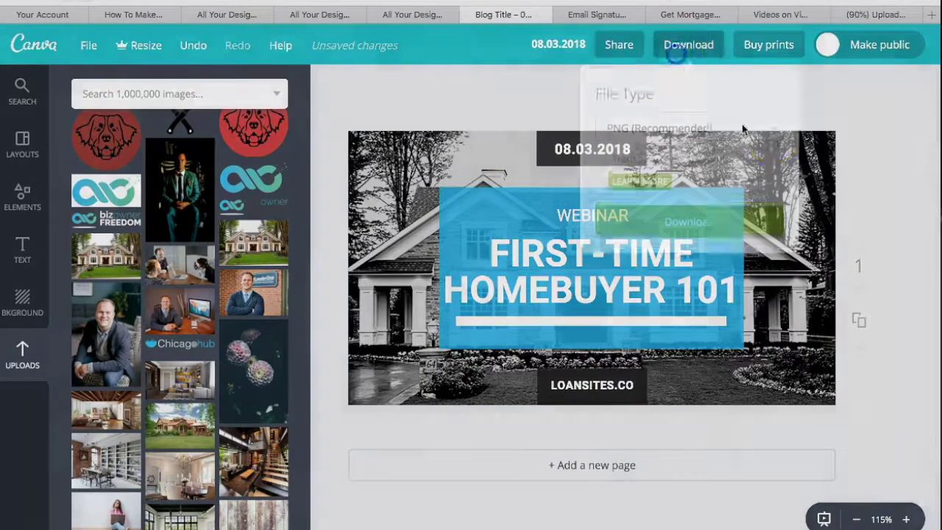
pyautogui.click(670, 217)
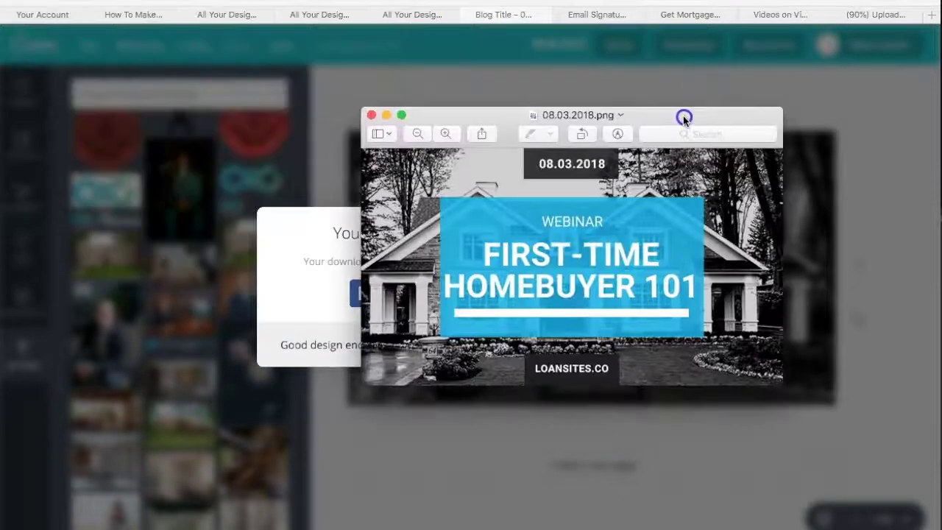
# Move the Preview window of 08.03.2018.png aside and close it.
pyautogui.moveTo(684, 117); pyautogui.dragTo(596, 113)
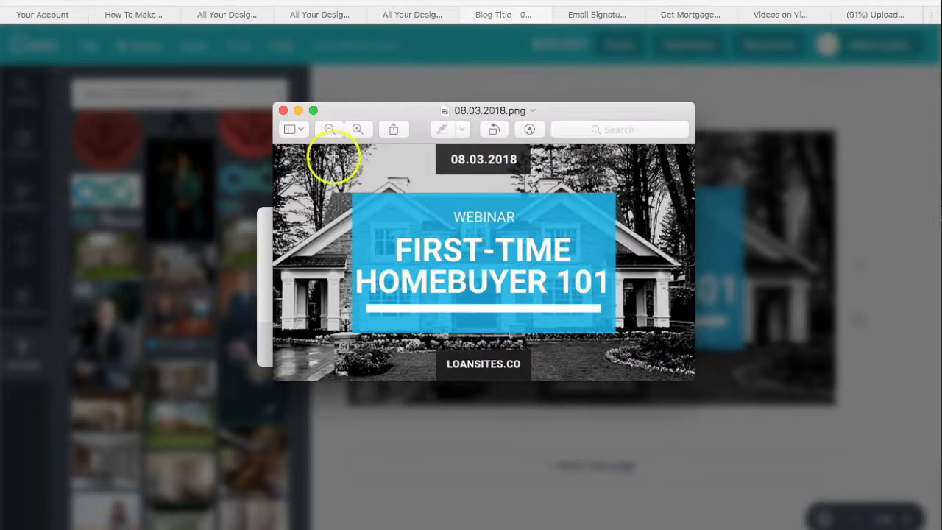
pyautogui.click(283, 111)
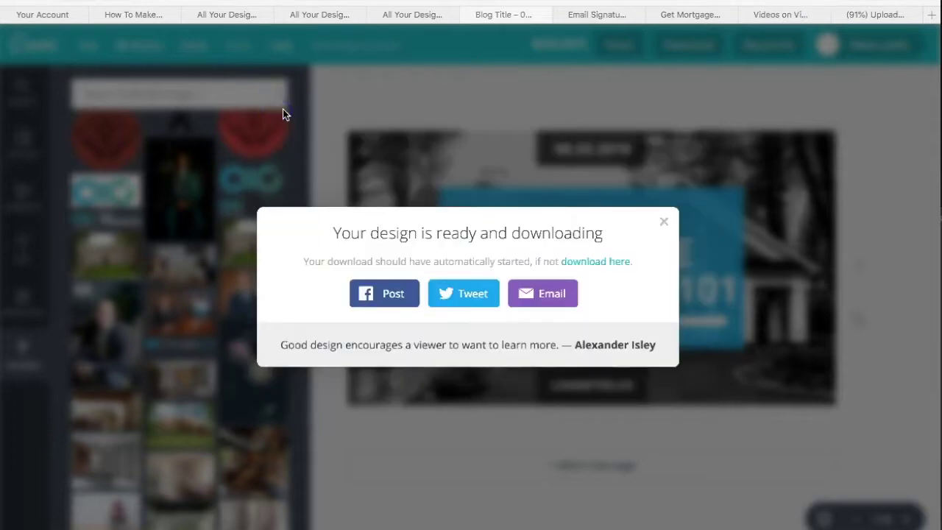
# Dismiss the 'Your design is ready and downloading' message and deselect the canvas.
pyautogui.click(664, 219)
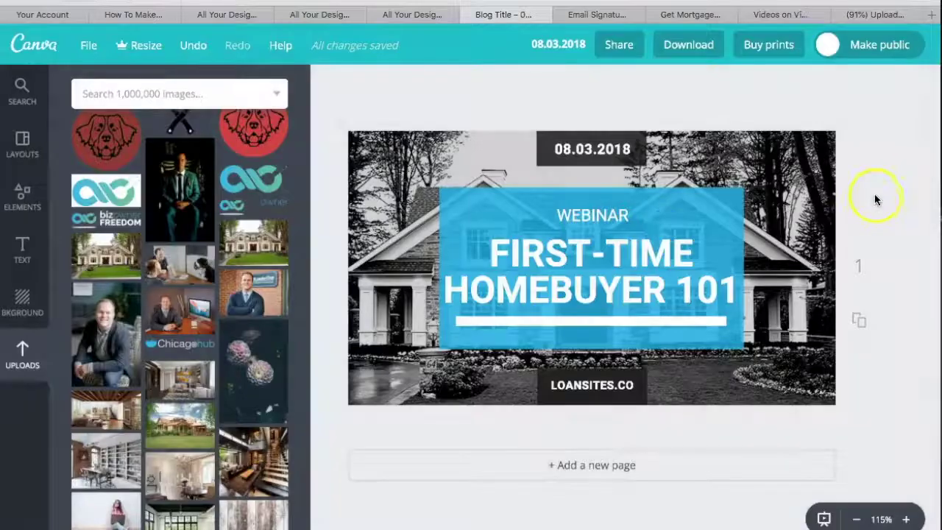
pyautogui.click(875, 196)
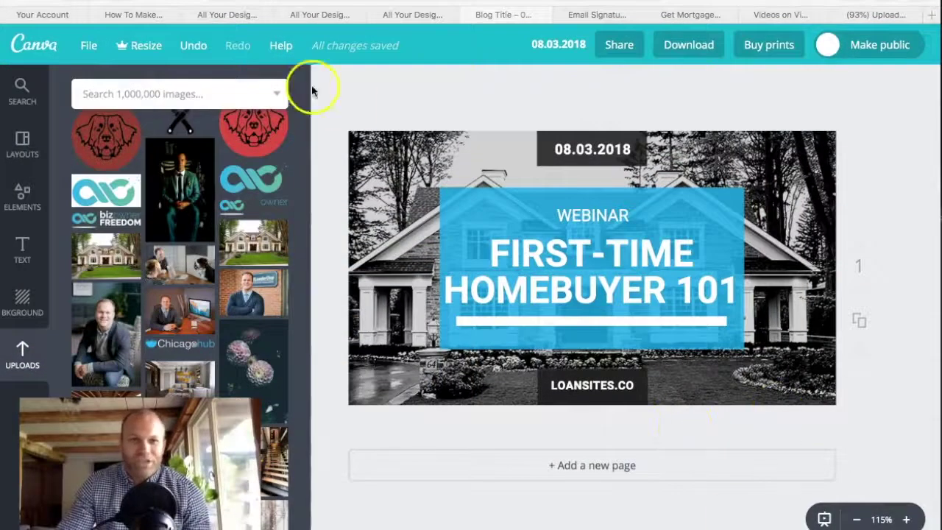
# Switch to the LoanSites browser tab and scroll through the mortgage flyers blog post.
pyautogui.hotkey('ctrl', 'Up')
pyautogui.click(147, 37)
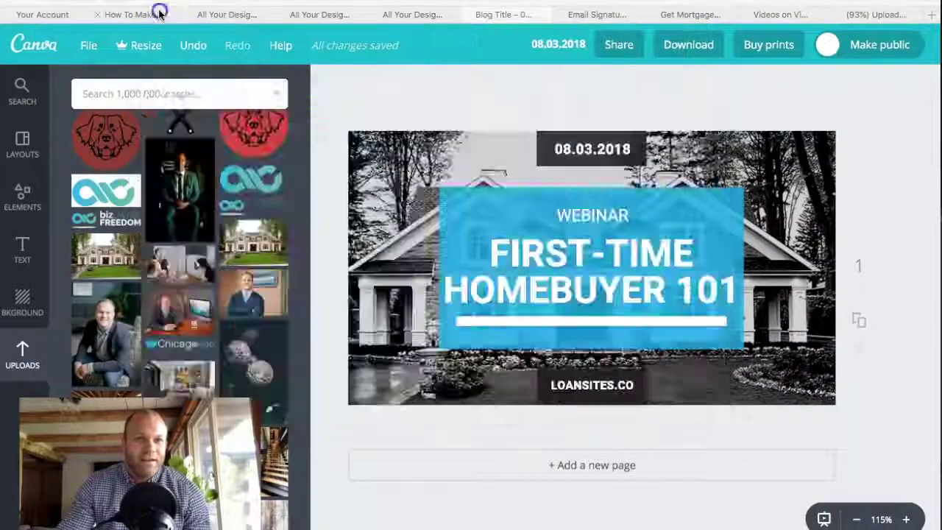
pyautogui.click(157, 14)
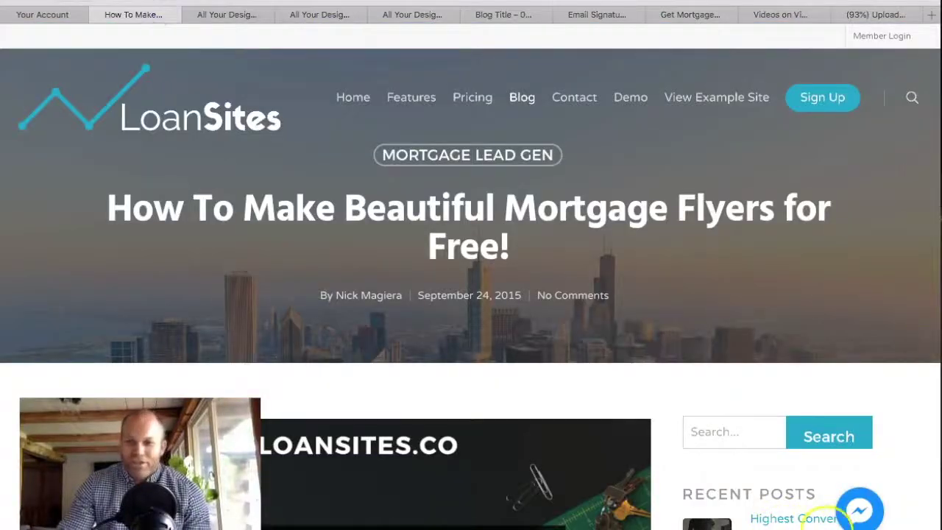
pyautogui.scroll(-4, 704, 400)
pyautogui.scroll(-2, 856, 507)
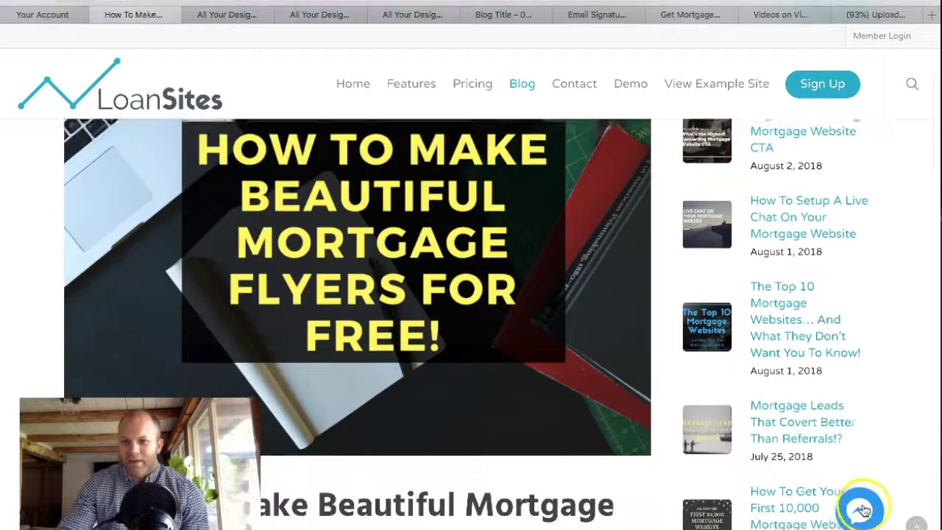
pyautogui.scroll(-8, 861, 508)
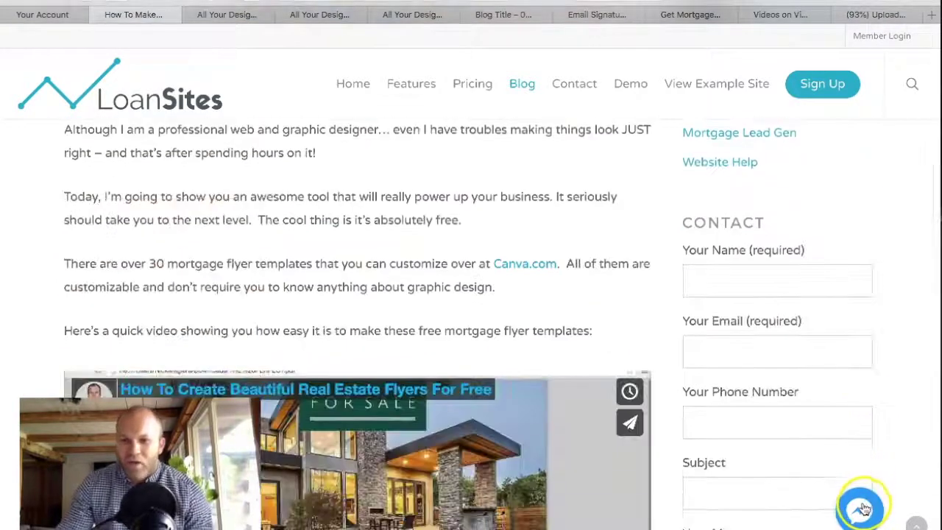